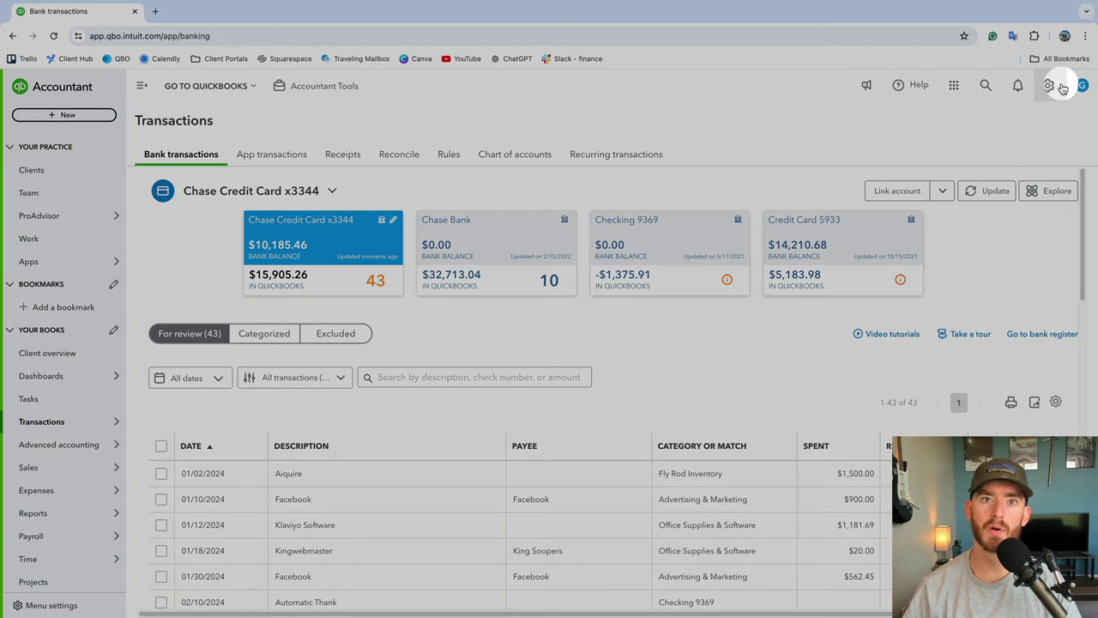
- In the chart of accounts, start a new account named "Chase Credit Card x7692" with the Credit Card account type and no opening balance
click(1060, 87)
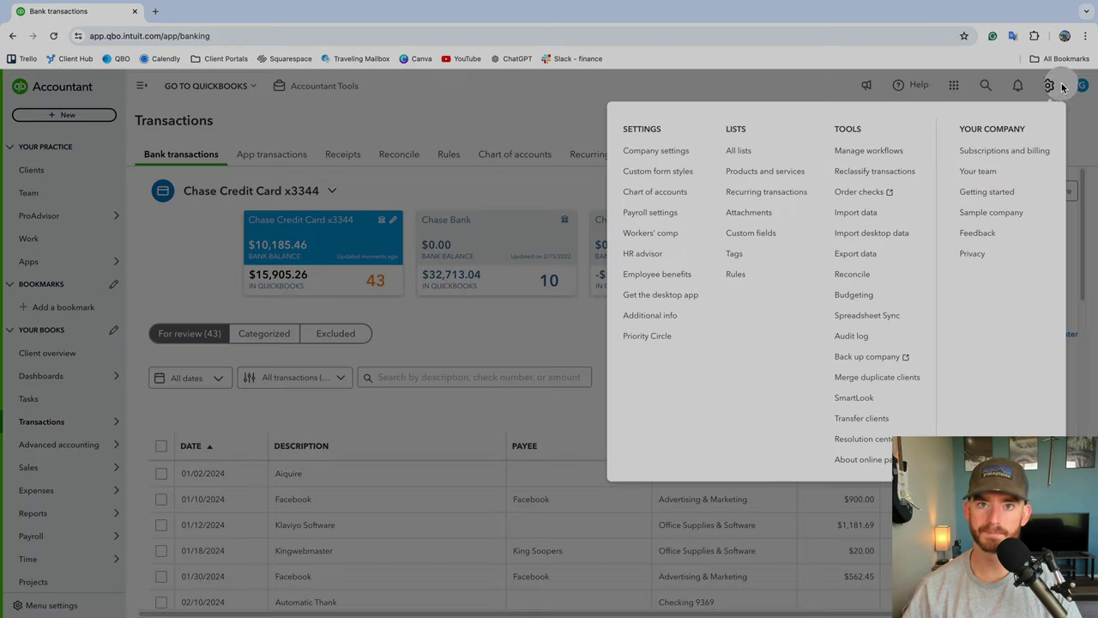
click(662, 204)
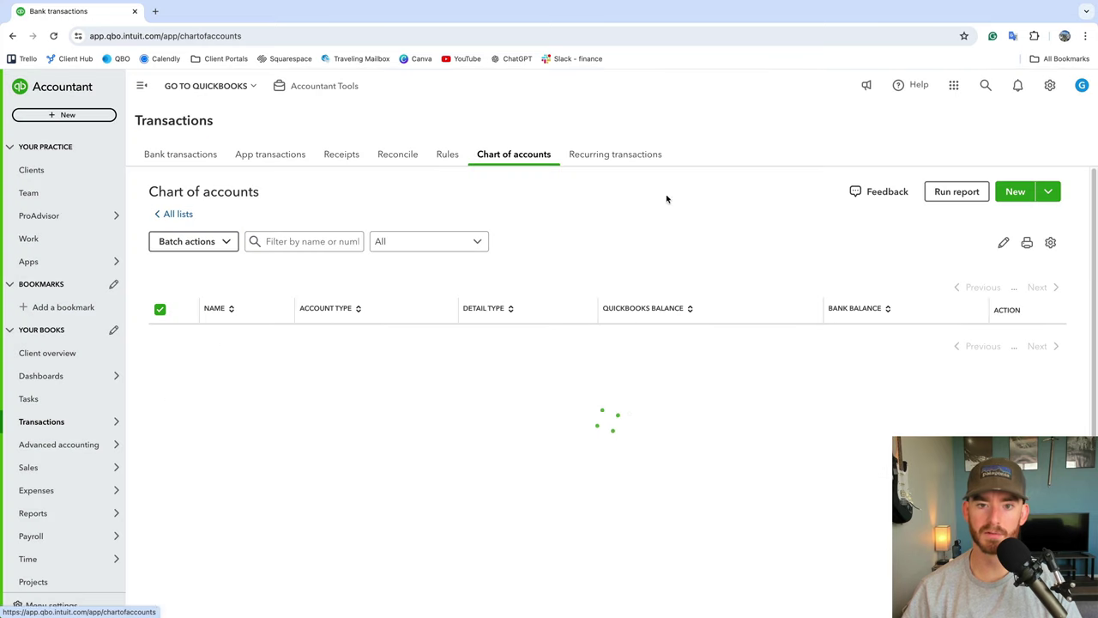
click(1016, 192)
click(840, 136)
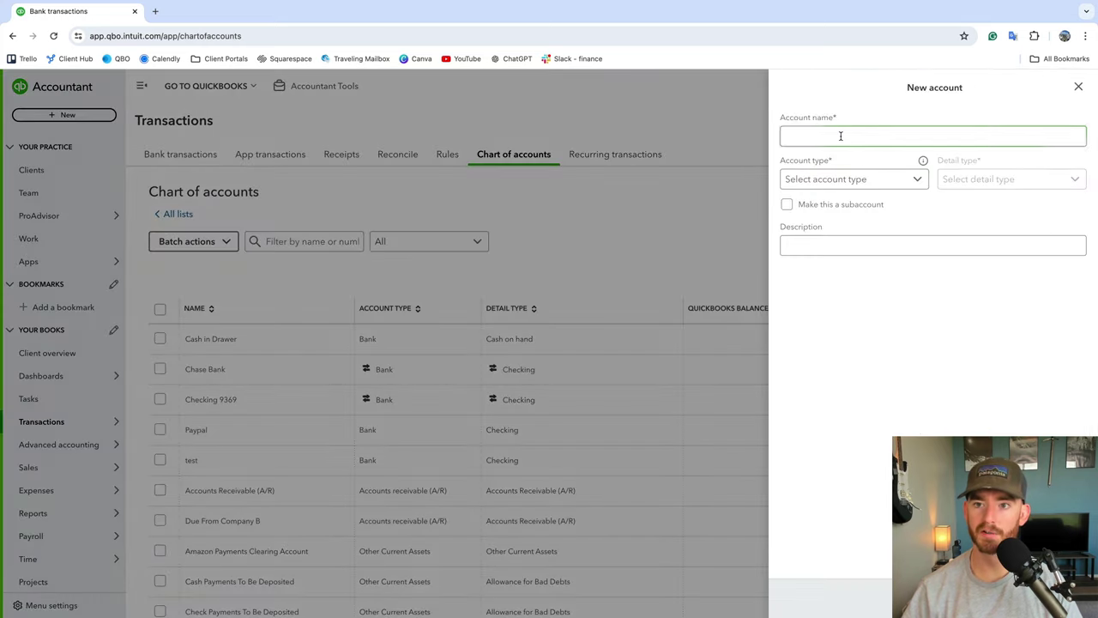
text(Chase Credit Card x7692)
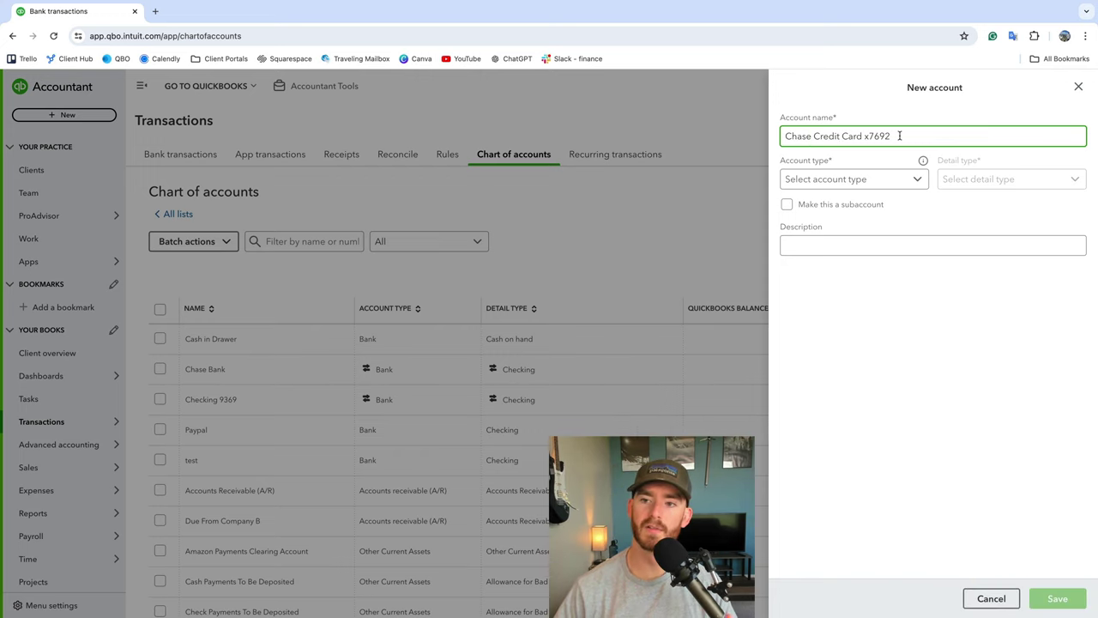
click(856, 180)
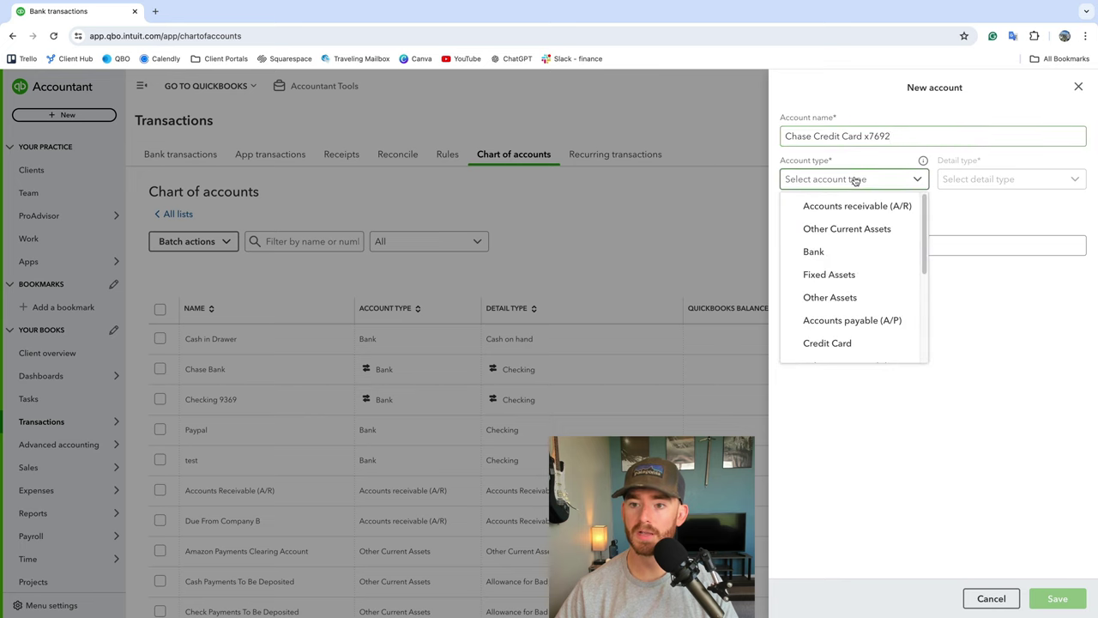
click(828, 342)
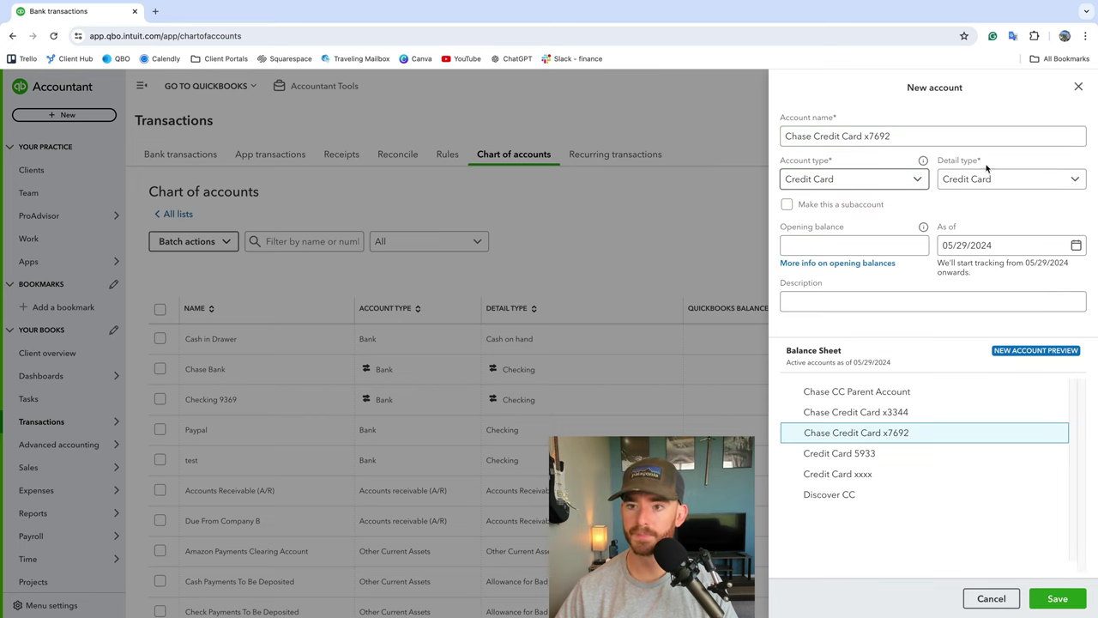
click(822, 244)
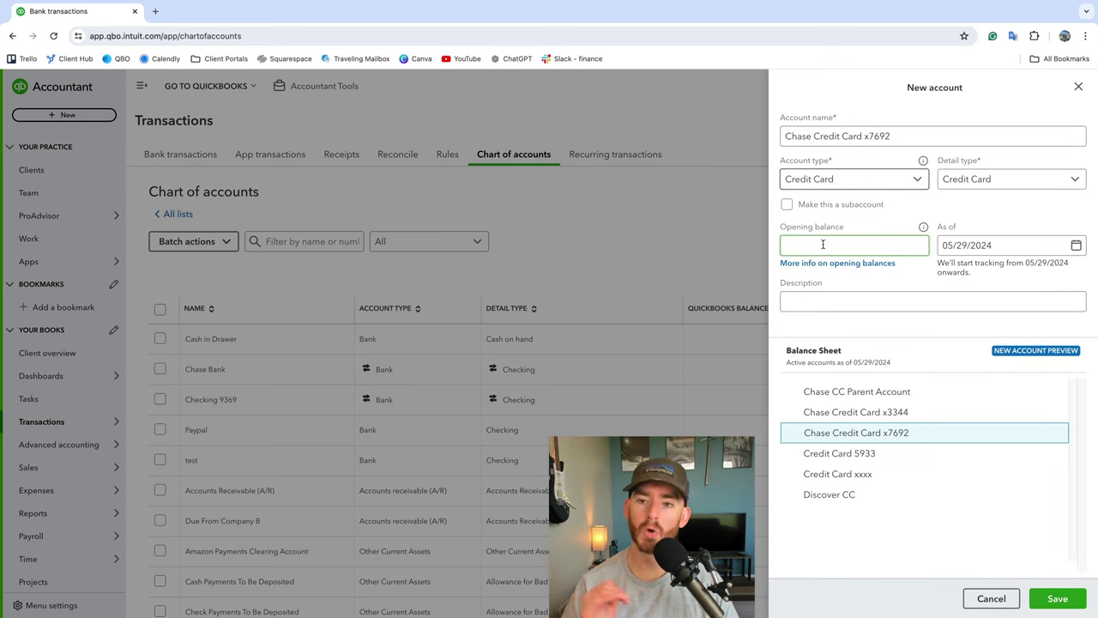
key(Tab)
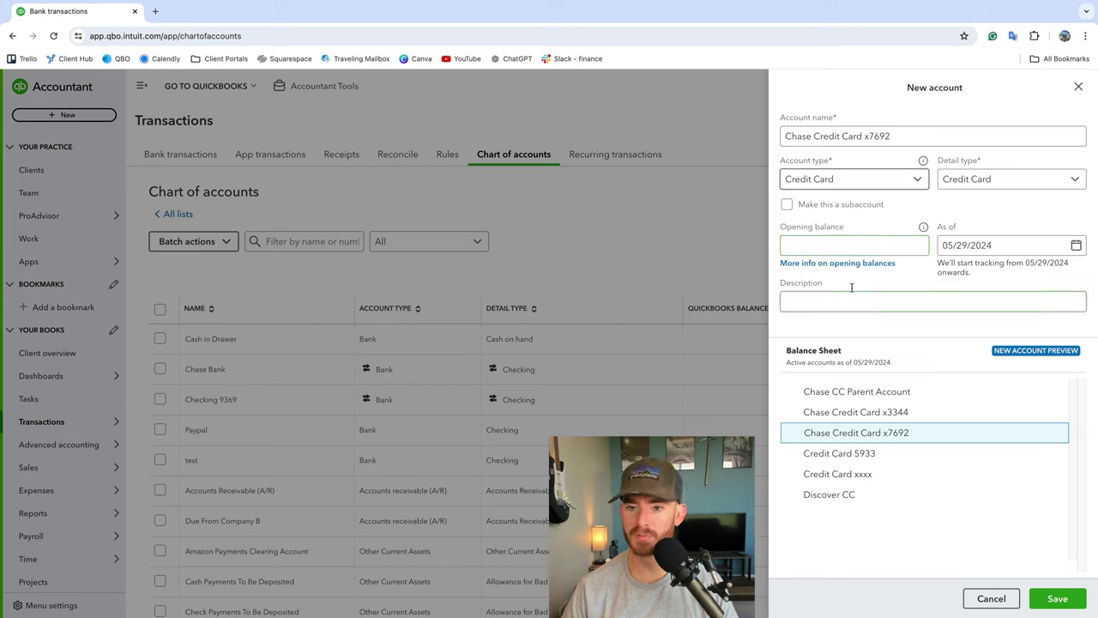
click(870, 245)
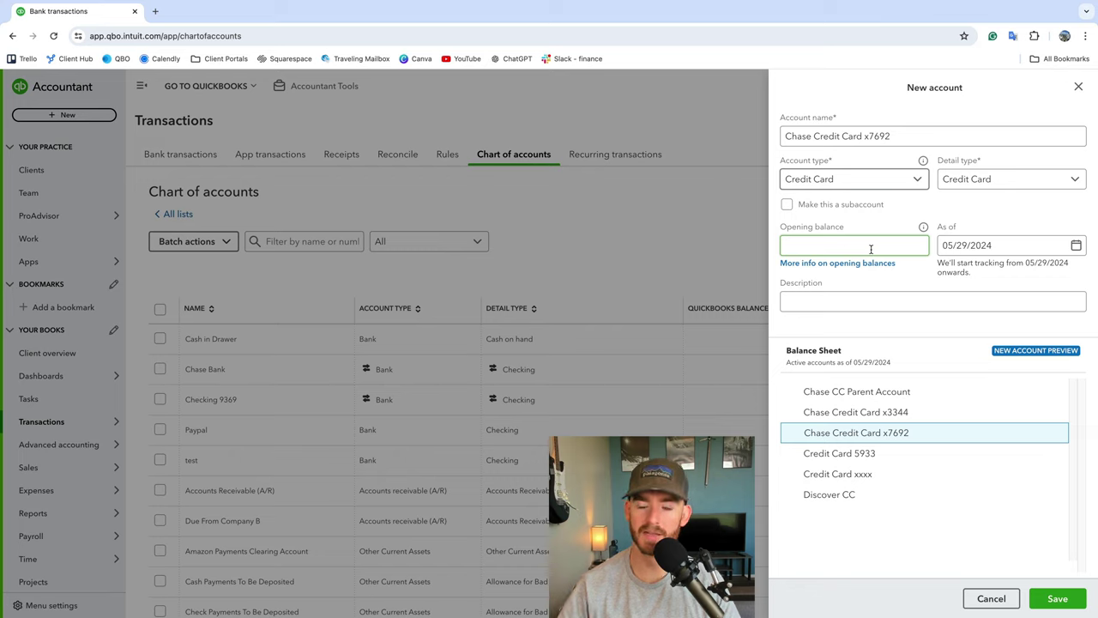
- Make the new account a subaccount of Chase Credit Card x3344, save it, and locate it in the accounts list
click(813, 206)
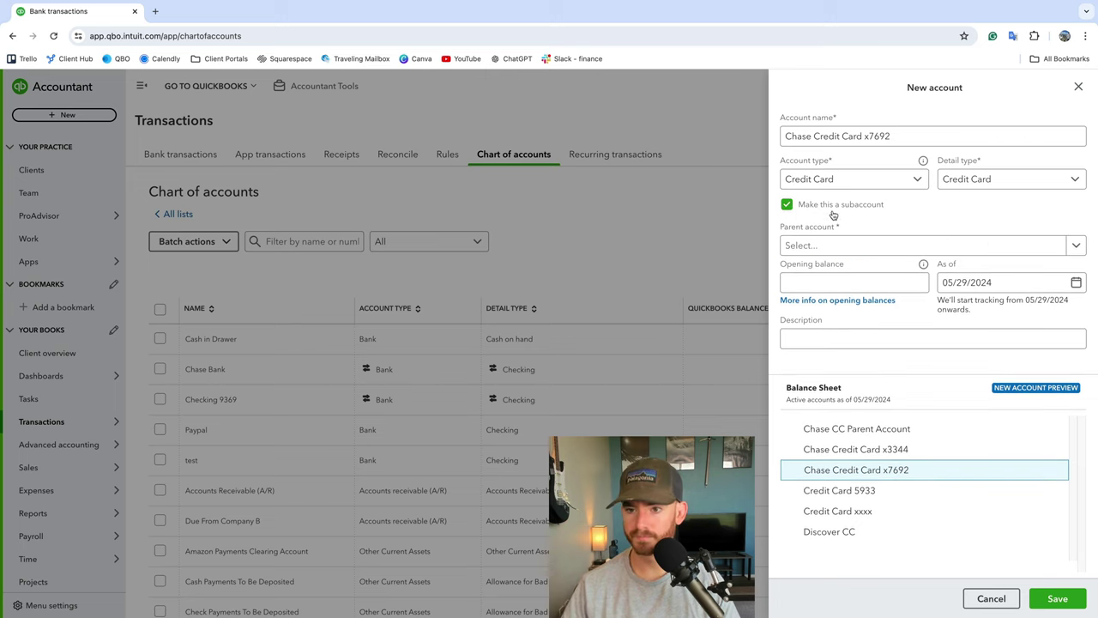
click(887, 245)
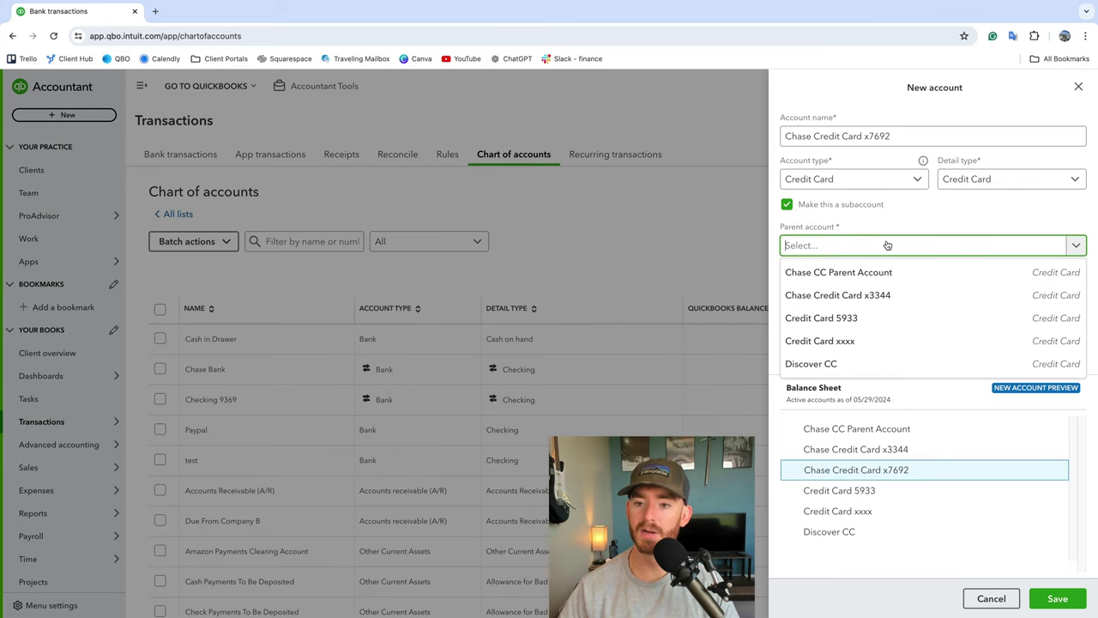
click(900, 295)
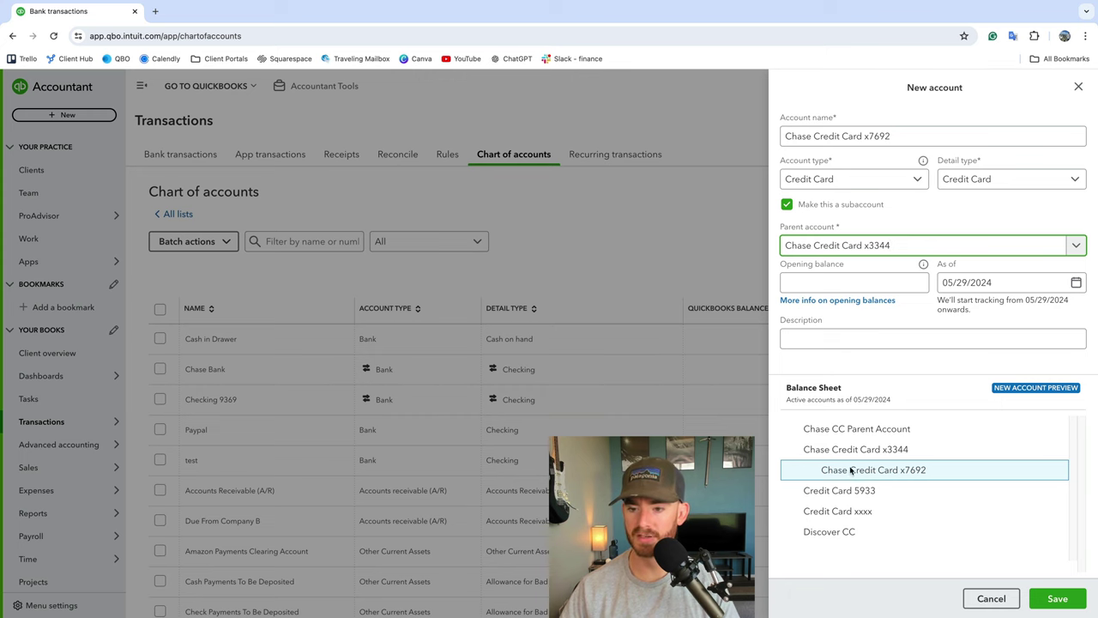
click(1058, 598)
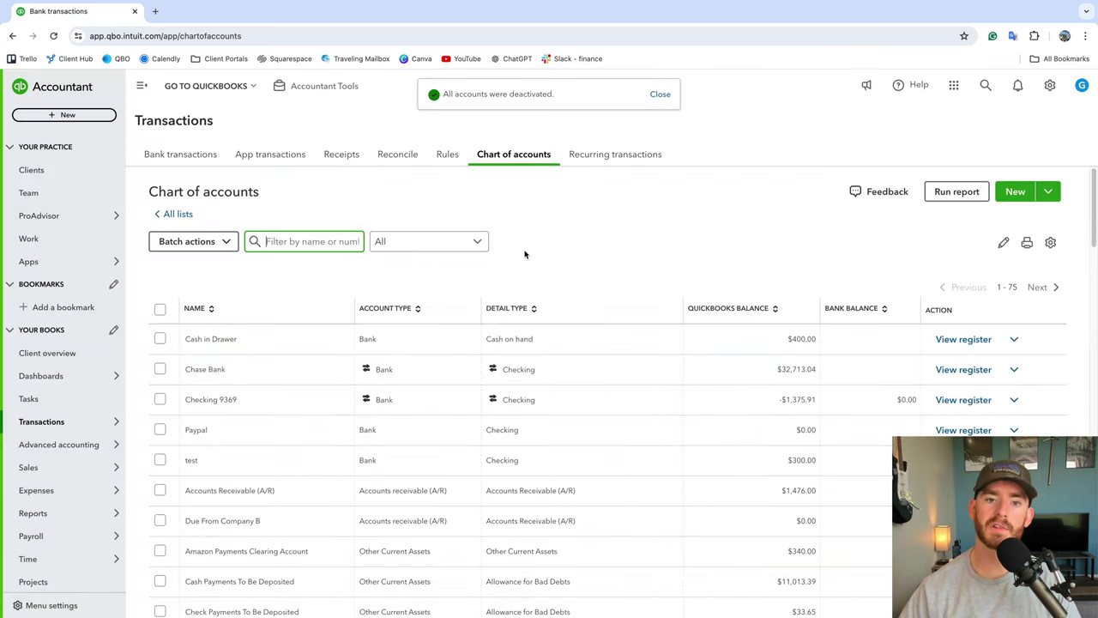
scroll(523, 253, down, 10)
scroll(525, 253, down, 5)
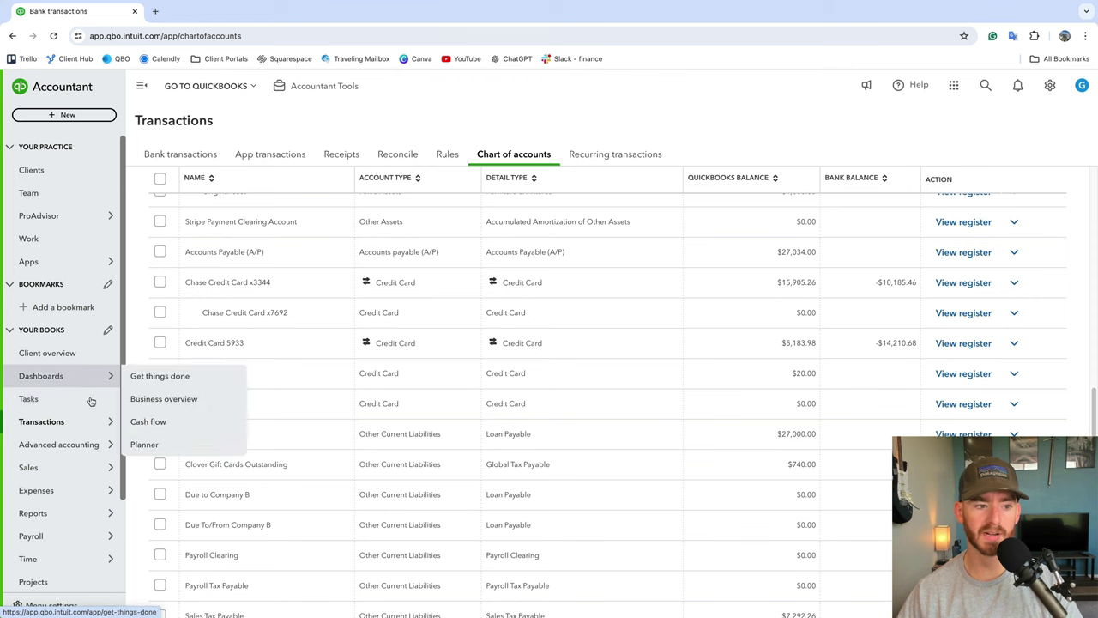
- From the bank transactions page, start linking a bank account, search for "chas" and choose Chase as the bank
click(150, 426)
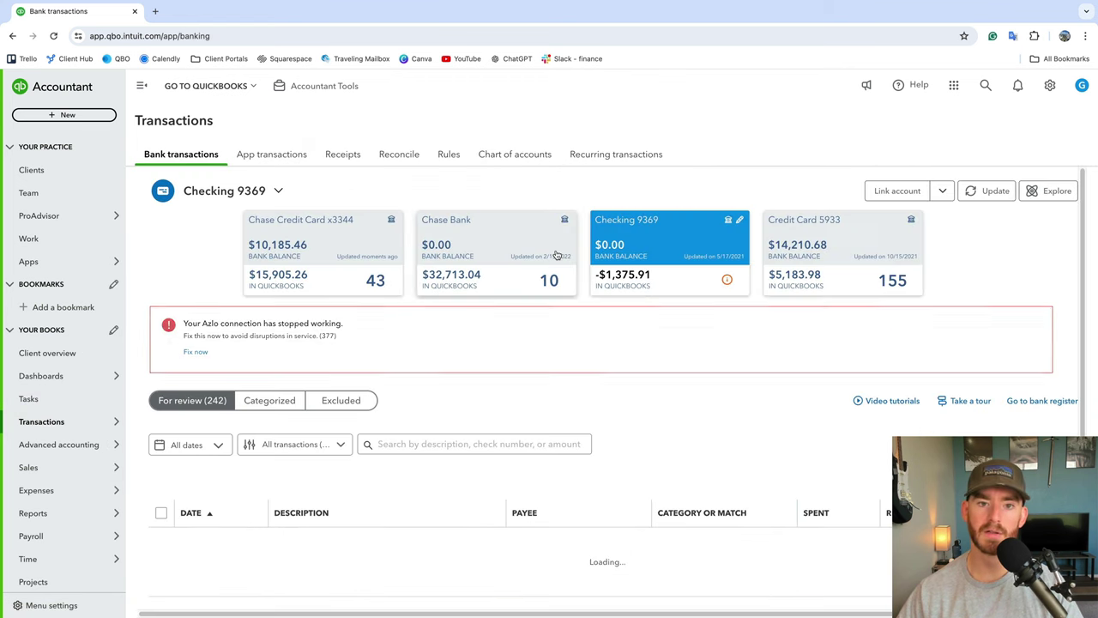
mouse_move(58, 424)
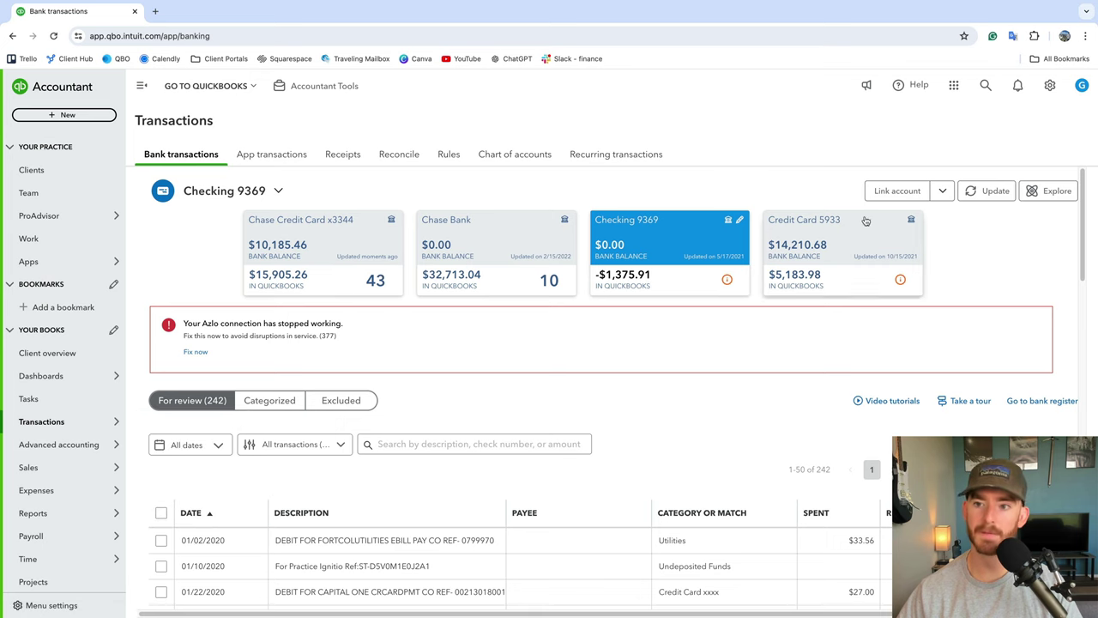
click(917, 191)
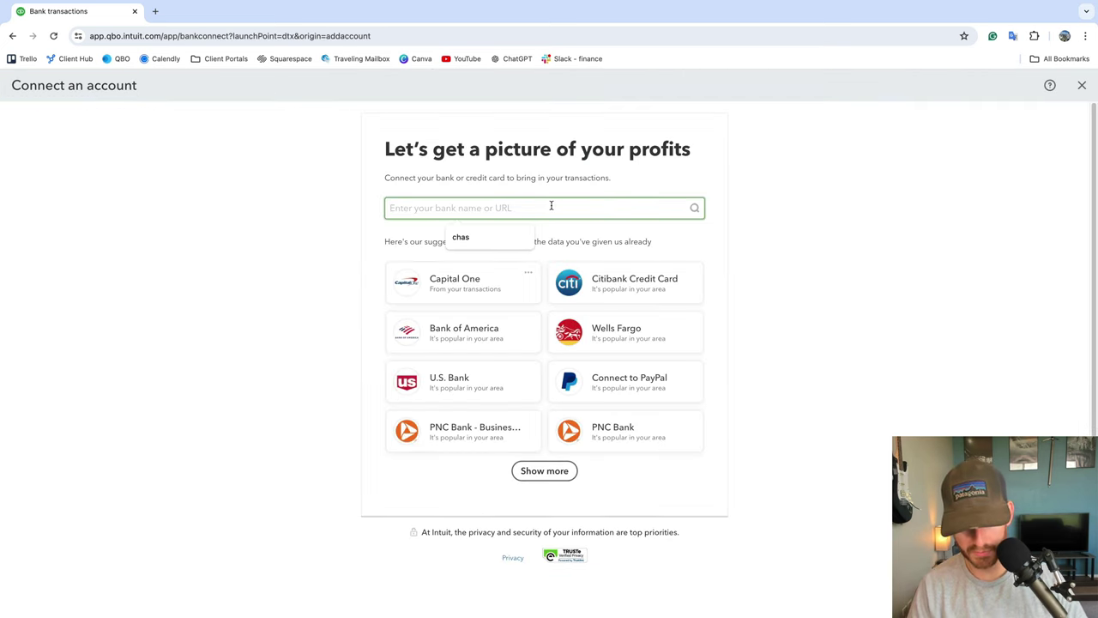
text(cyd)
key(BackSpace)
key(BackSpace)
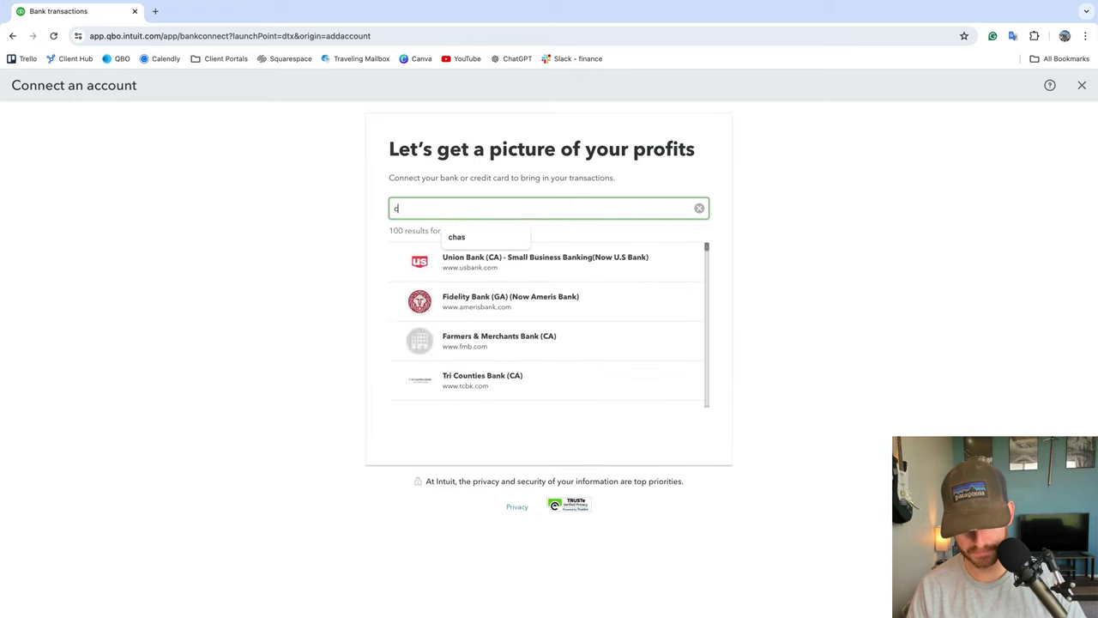
text(has)
click(481, 269)
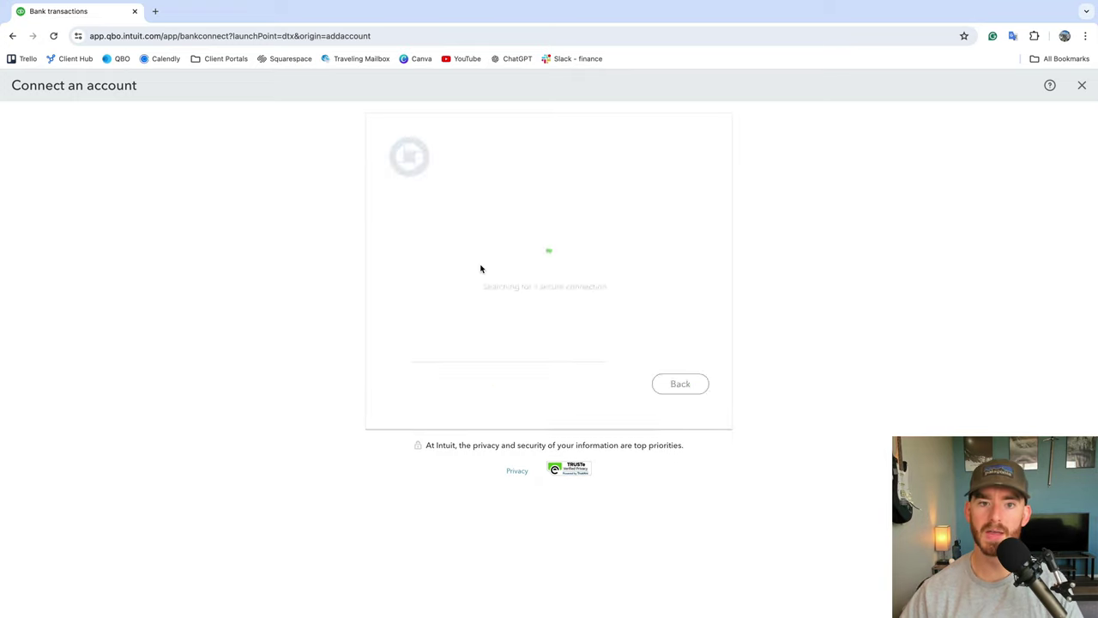
- Continue to the Chase site and agree to share the account information with Intuit QuickBooks
click(683, 335)
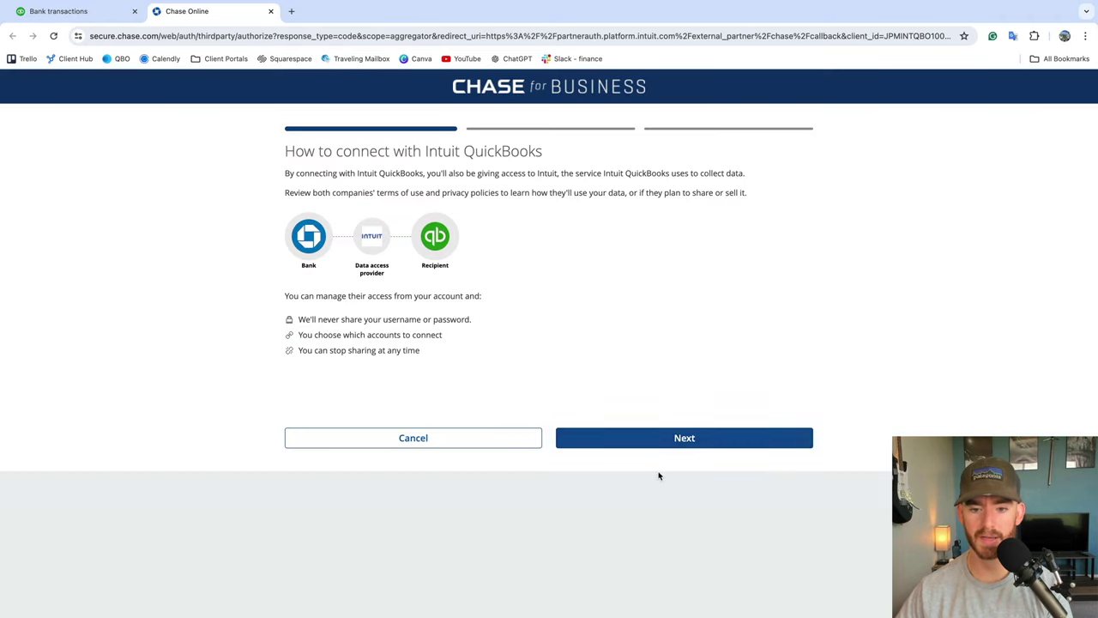
click(674, 441)
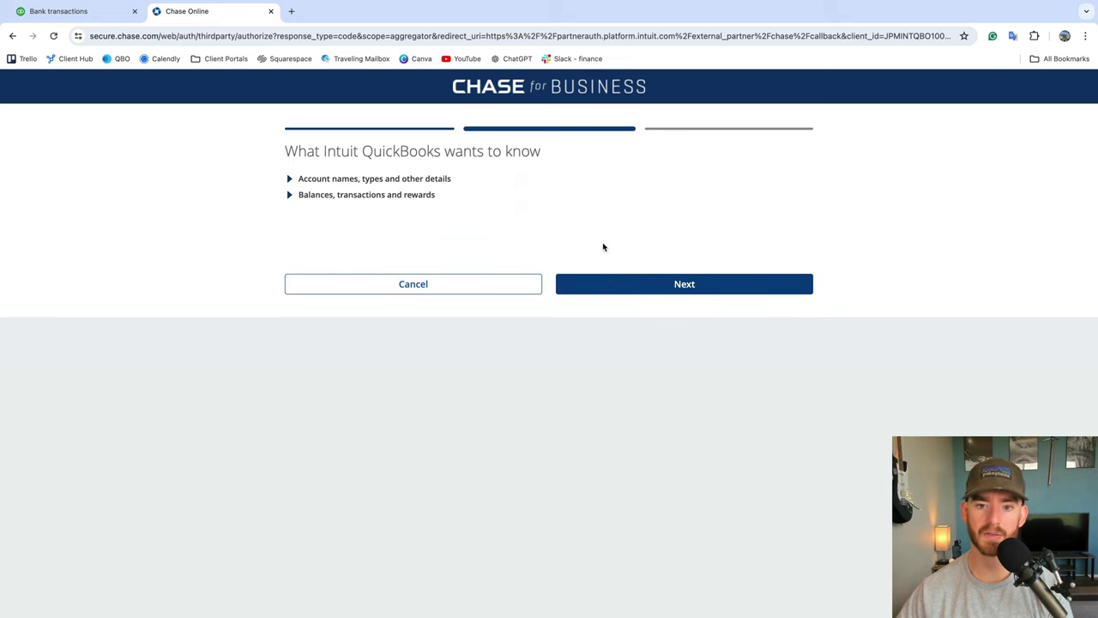
click(674, 284)
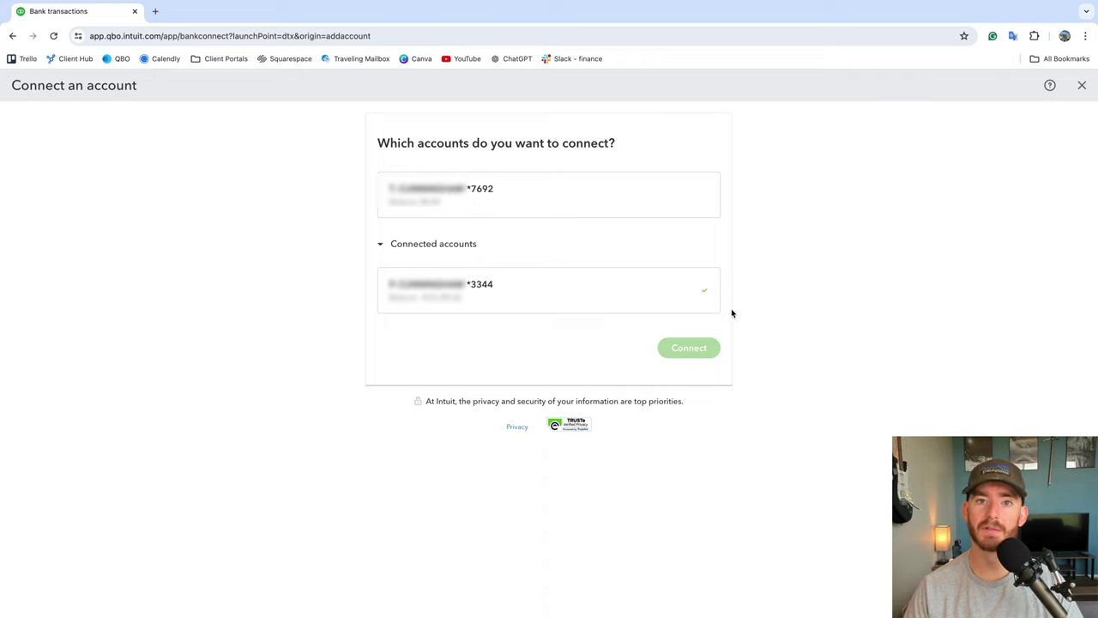
click(520, 198)
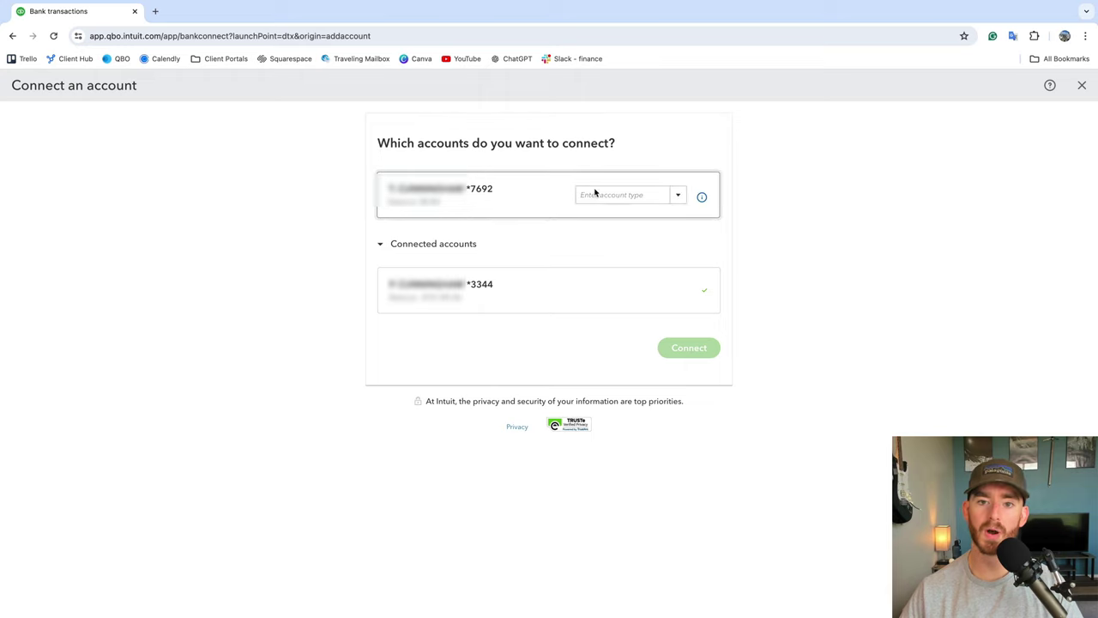
right_click(679, 197)
key(Escape)
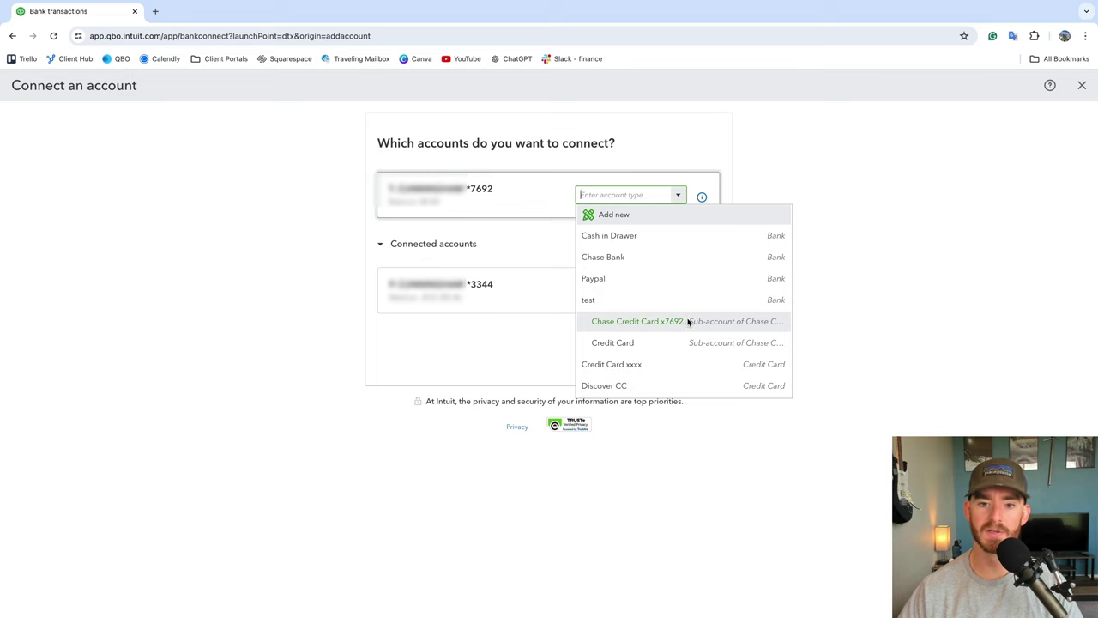
click(688, 321)
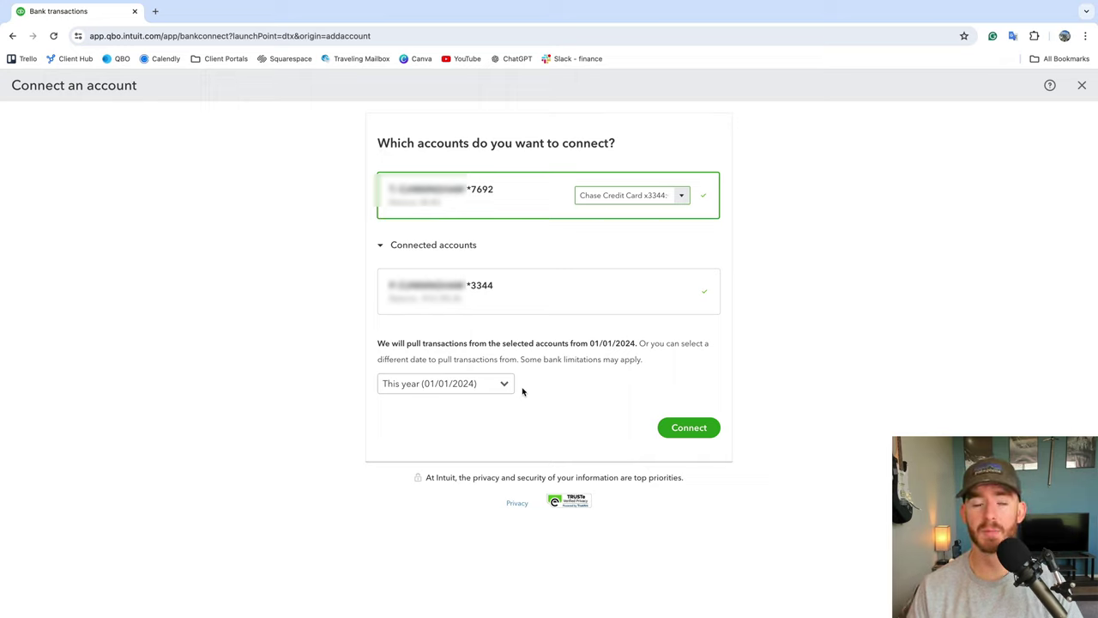
click(684, 432)
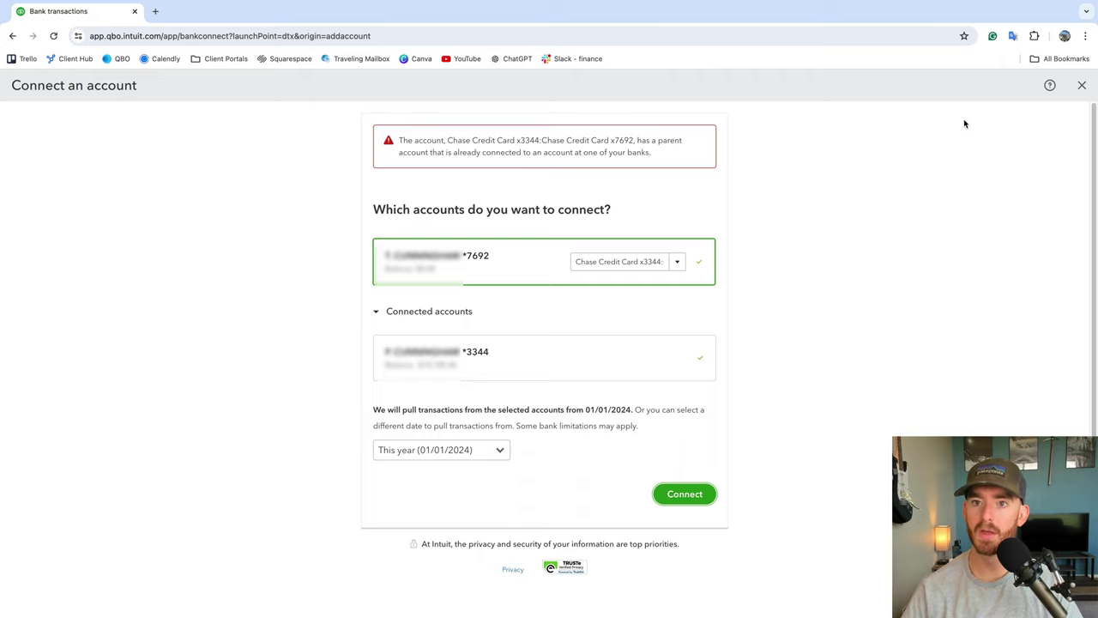
click(1081, 85)
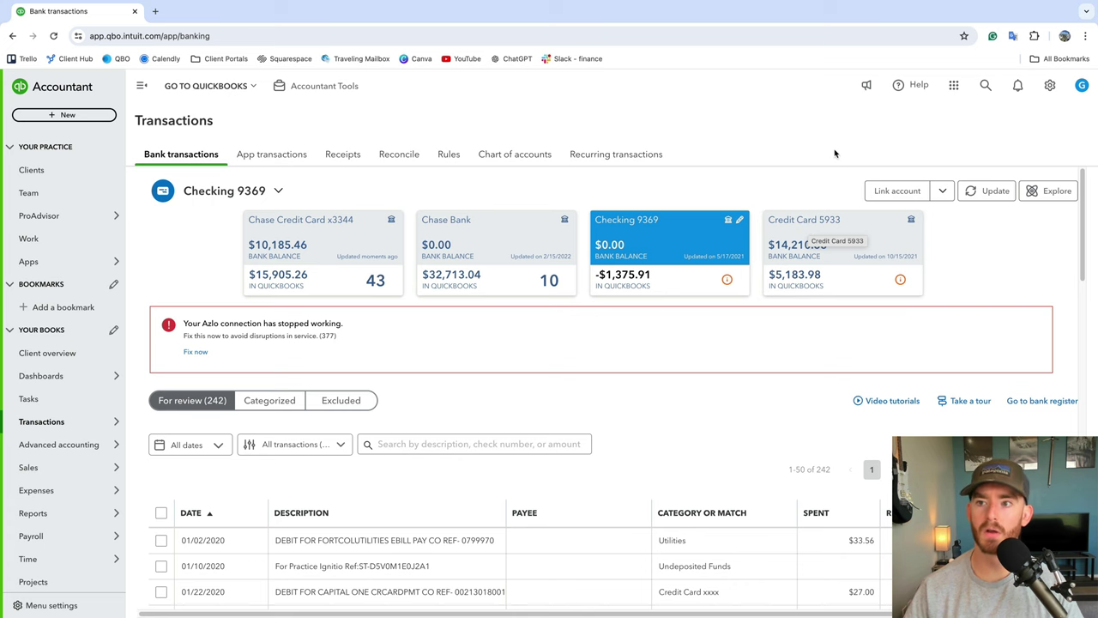
- From the chart of accounts, start a new account and name it "Chase Credit Card Parent Account"
click(1048, 86)
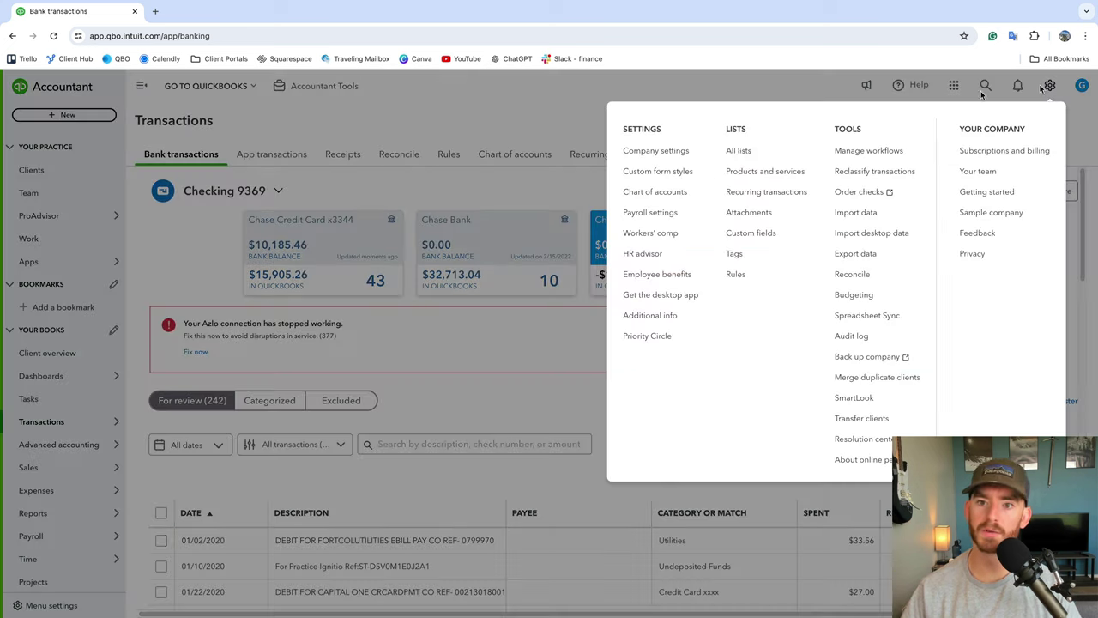
click(652, 190)
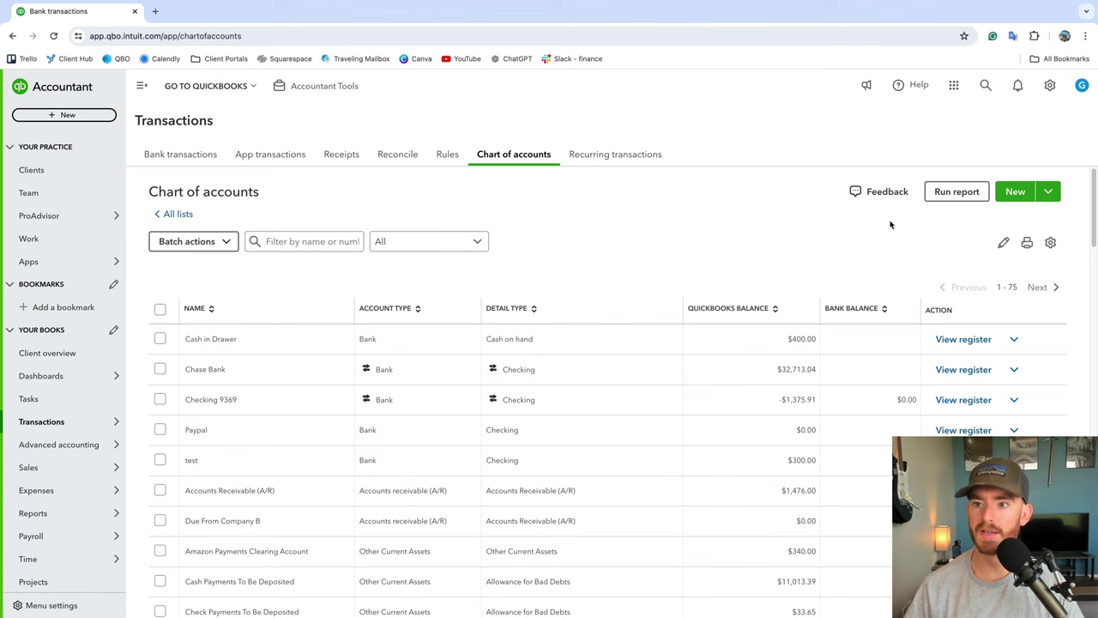
click(1025, 193)
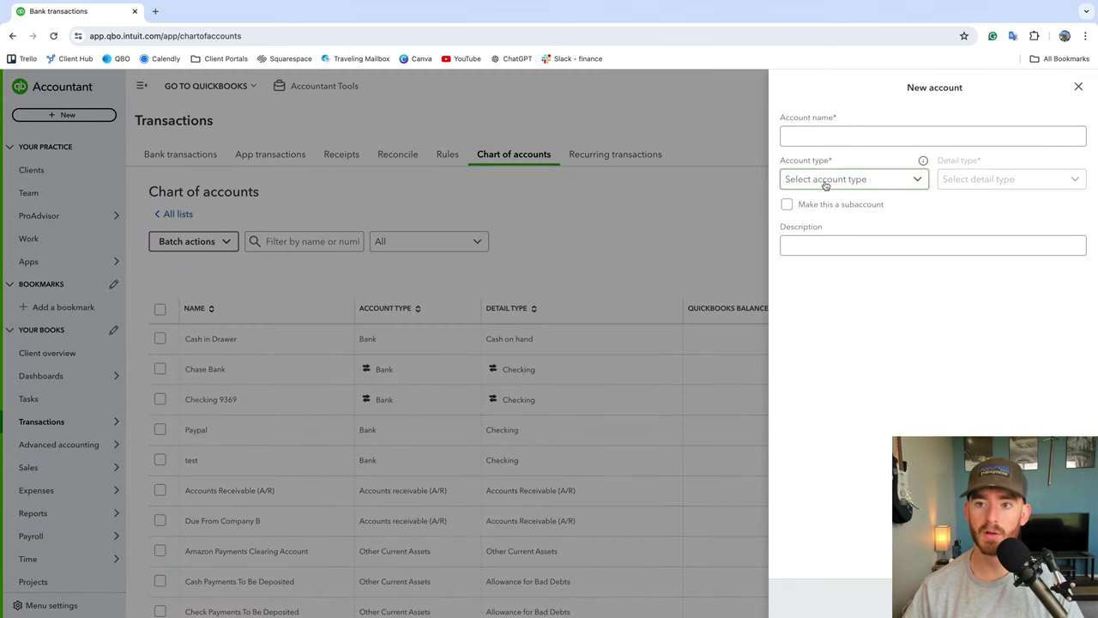
click(832, 138)
text(Ch)
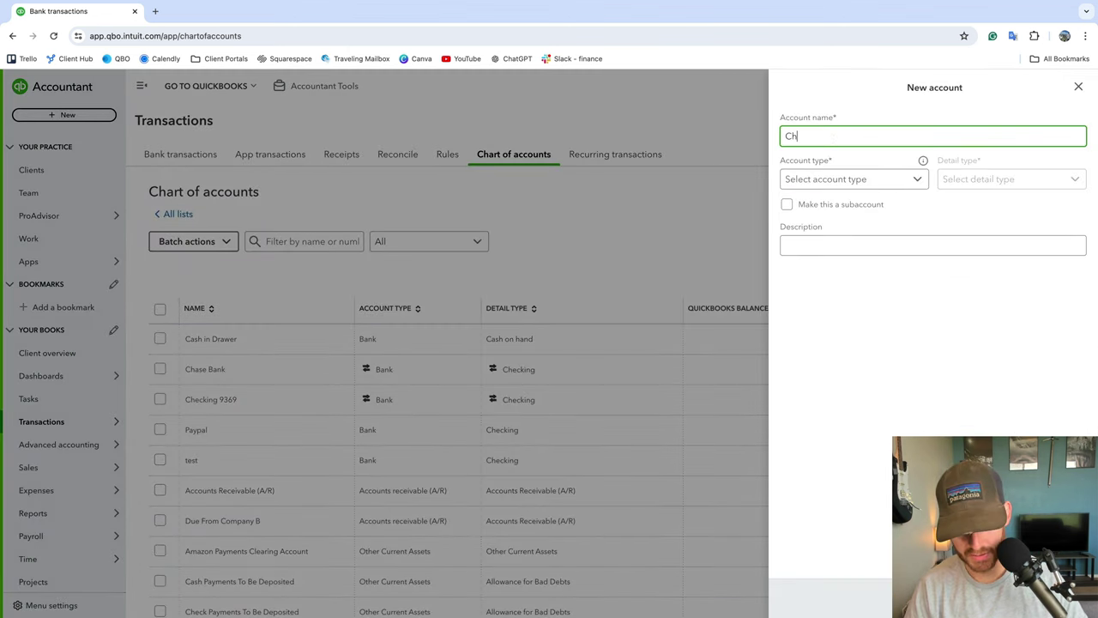
text(ase Credit Card Parent Account)
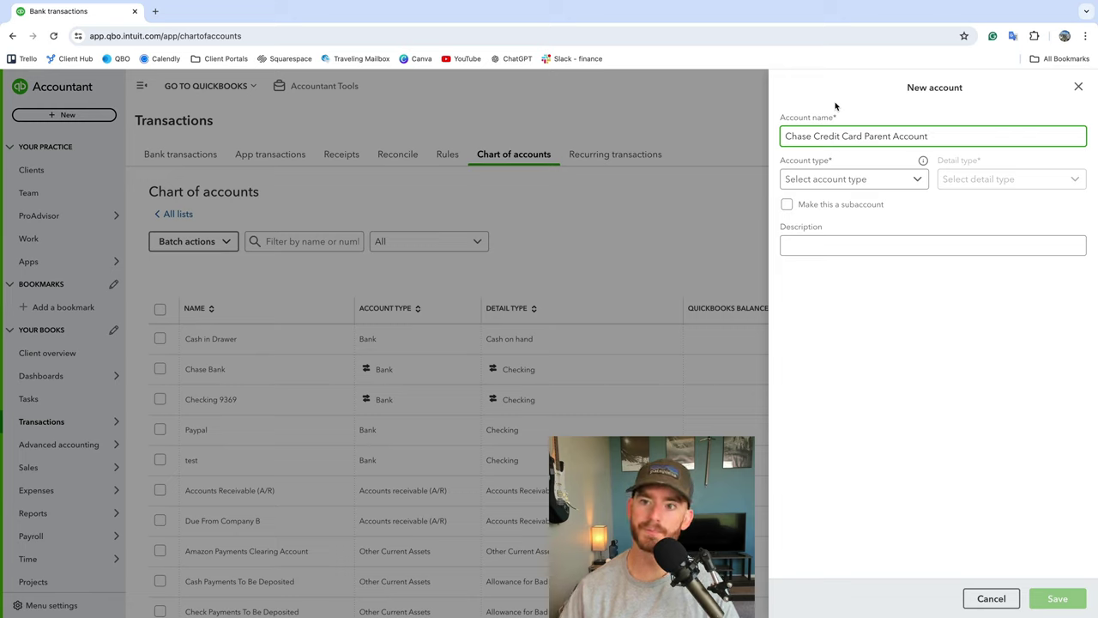
- Set the new account's type to Credit Card, leave the opening balance blank, and save the account
click(849, 178)
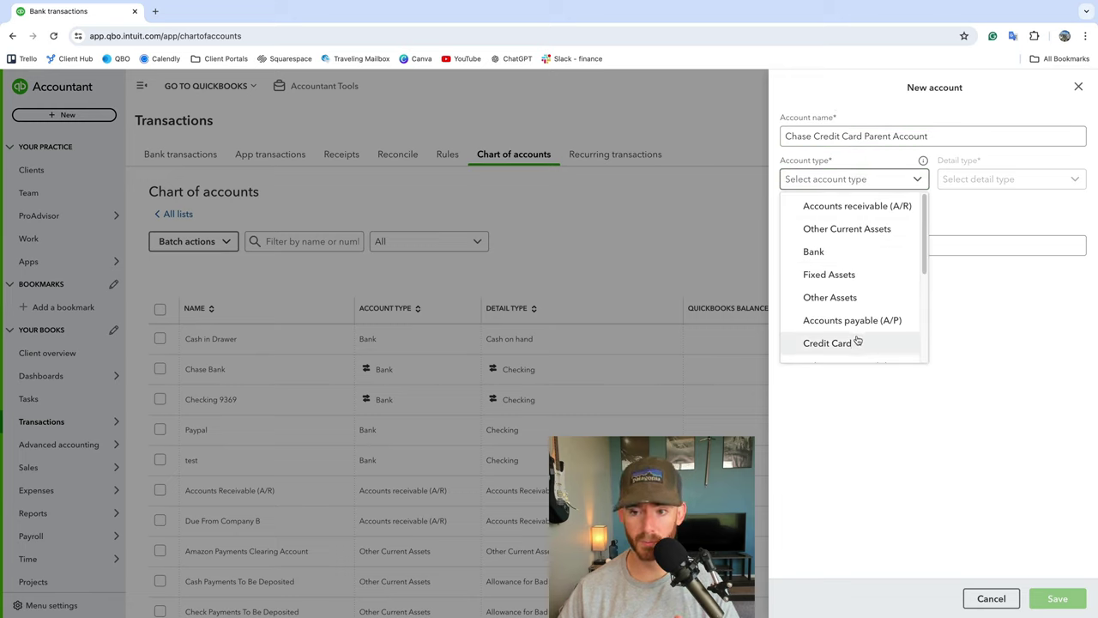
click(827, 342)
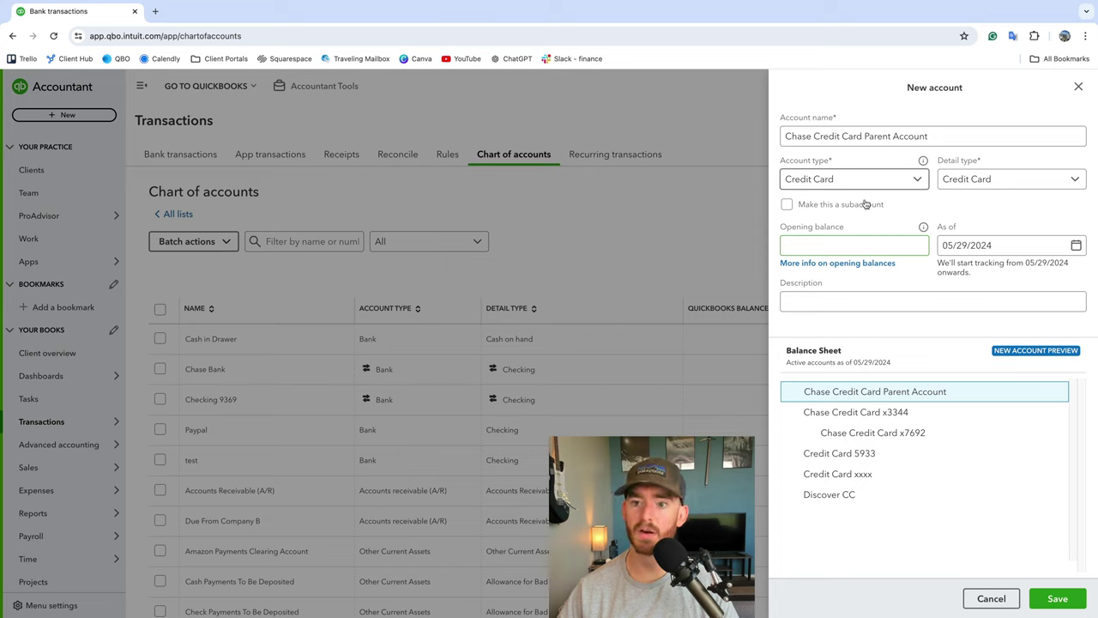
click(805, 246)
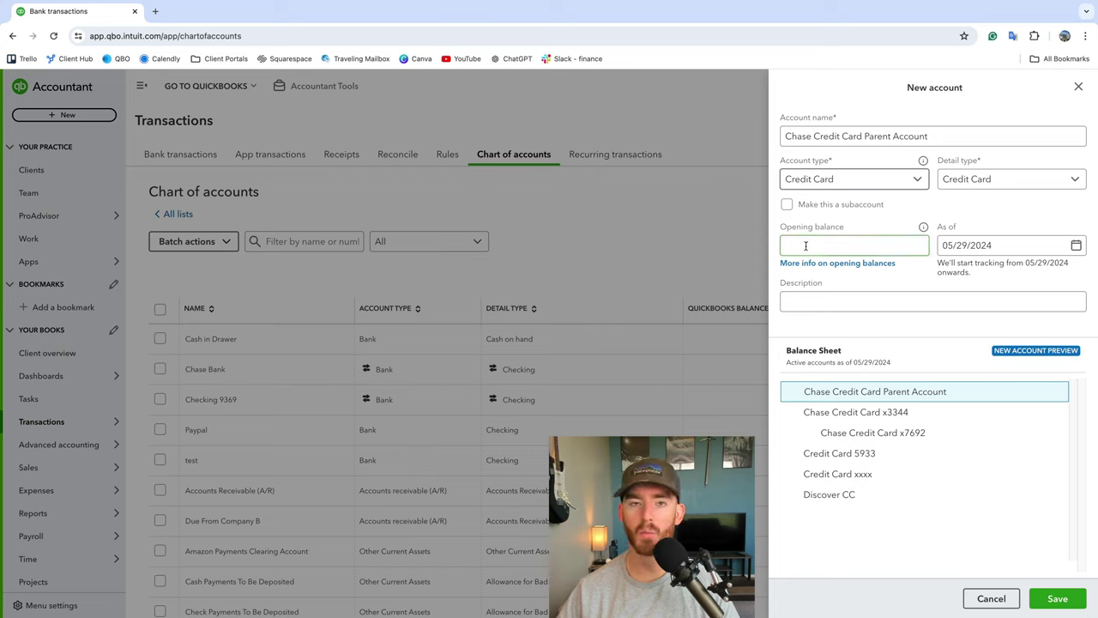
click(926, 245)
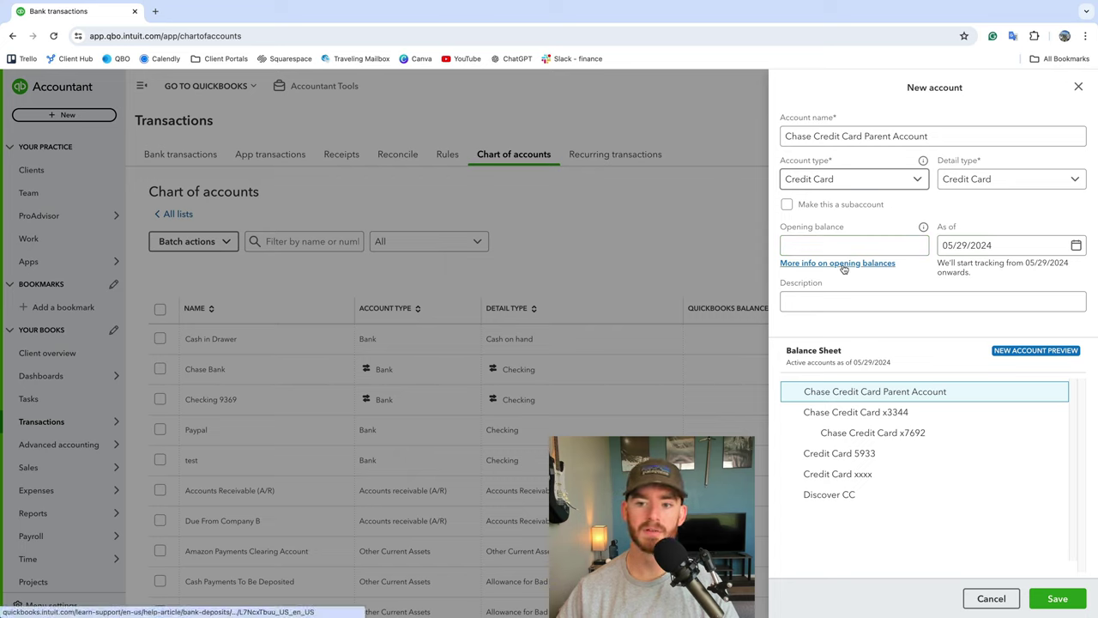
click(877, 247)
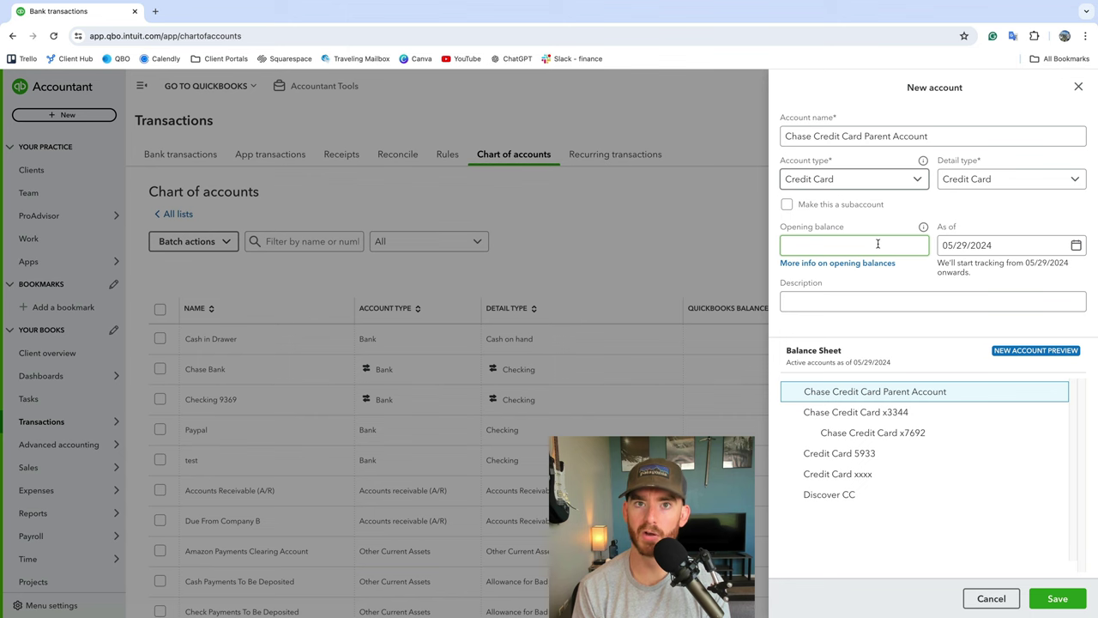
click(1056, 599)
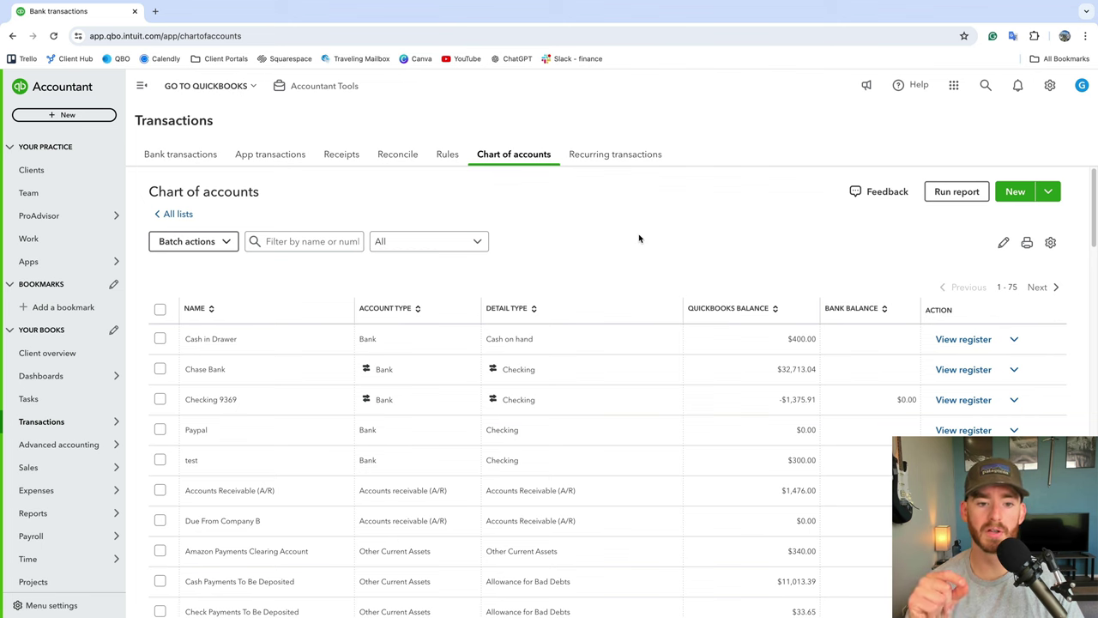
- Edit Chase Credit Card x3344 to make it a subaccount of Chase Credit Card Parent Account, and save it
scroll(639, 238, down, 15)
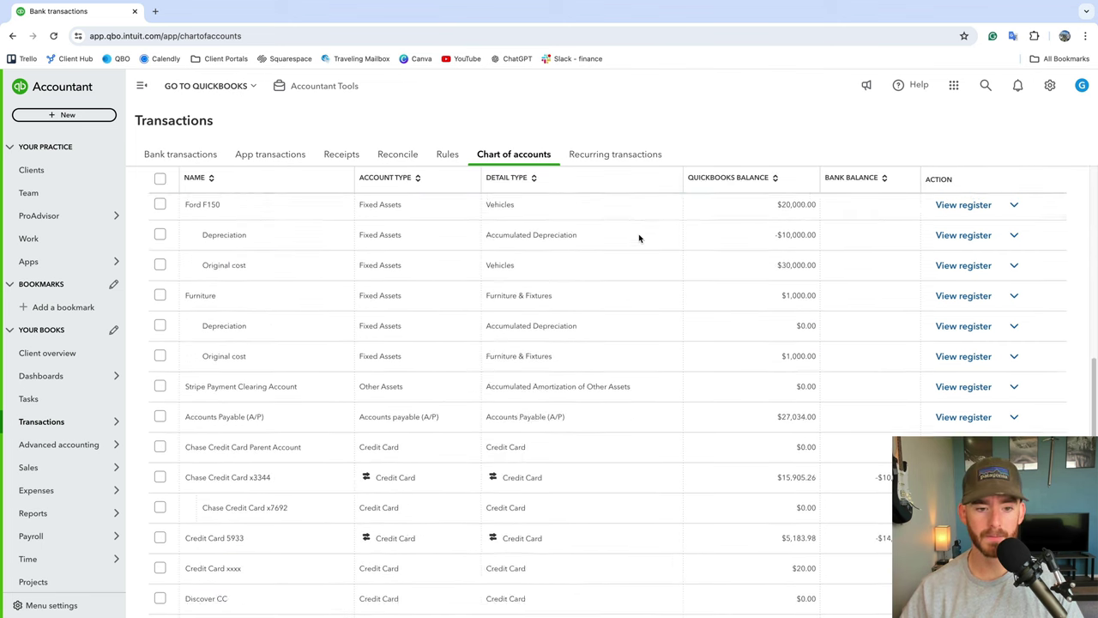
scroll(639, 238, down, 5)
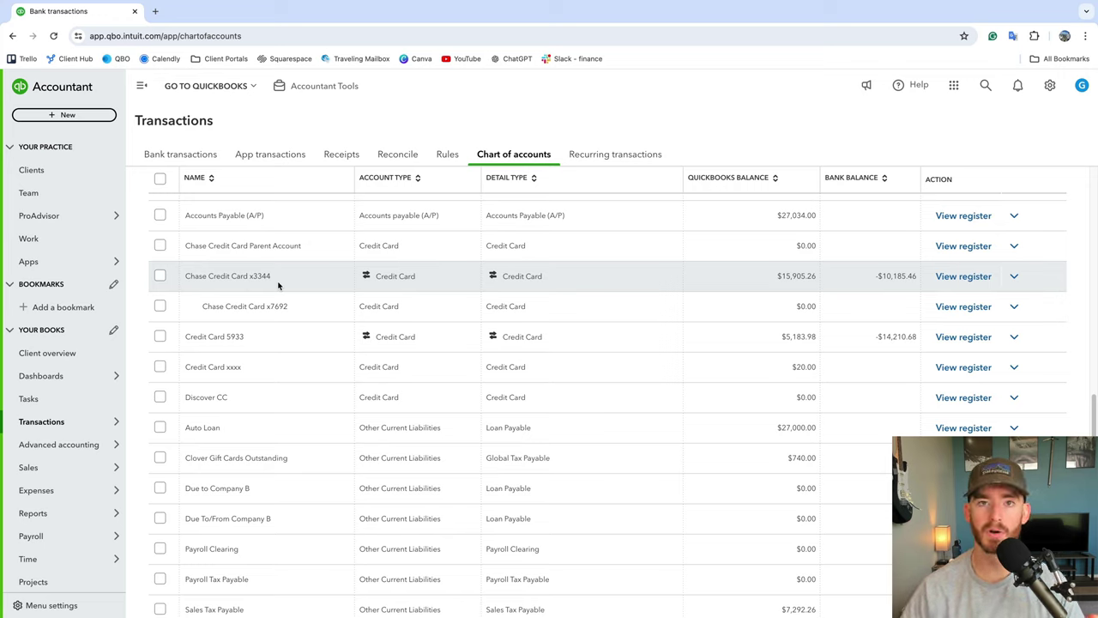
click(1013, 276)
click(979, 307)
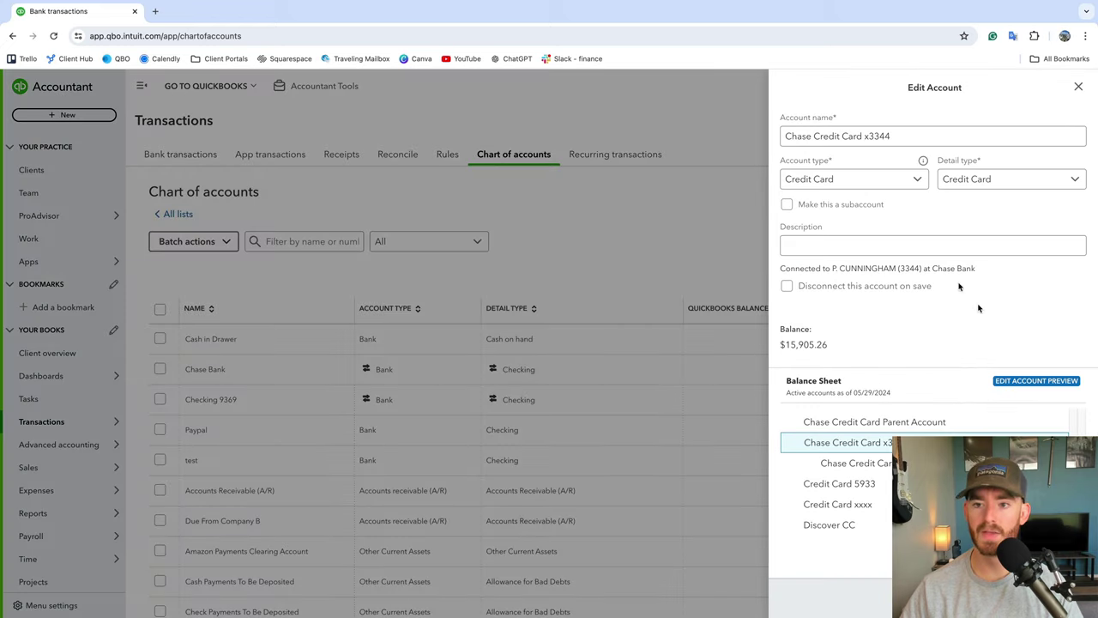
click(786, 208)
click(904, 245)
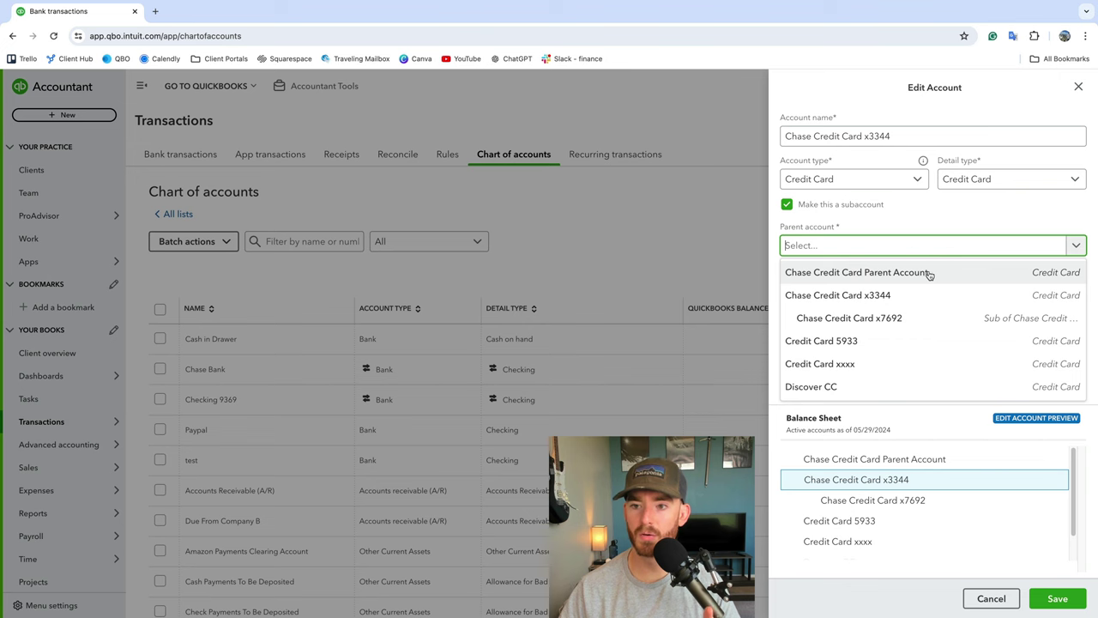
click(909, 273)
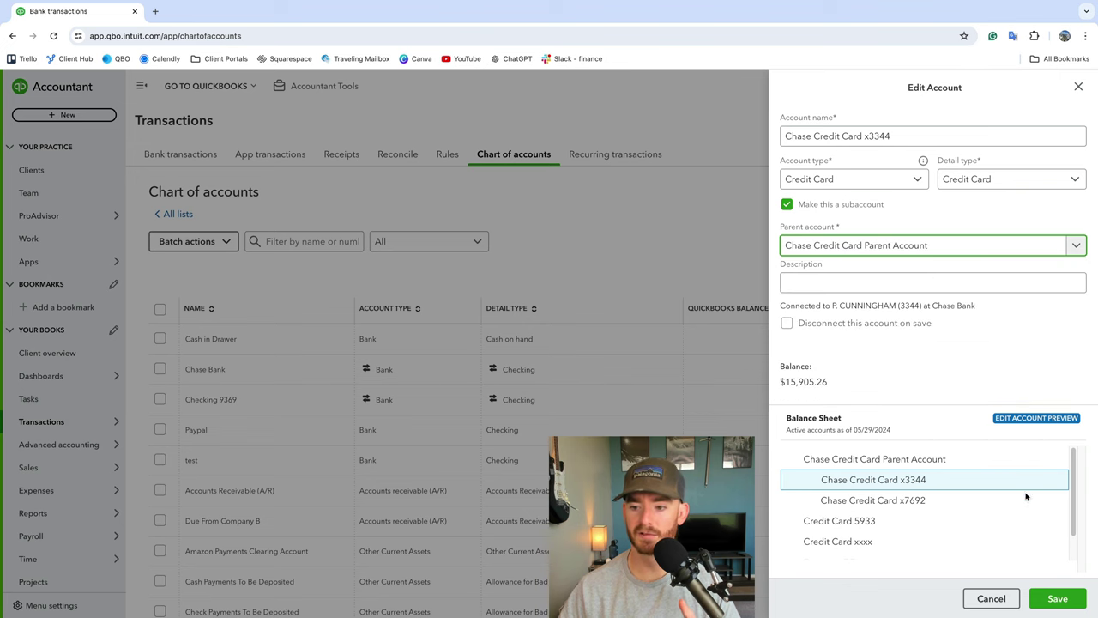
click(1053, 600)
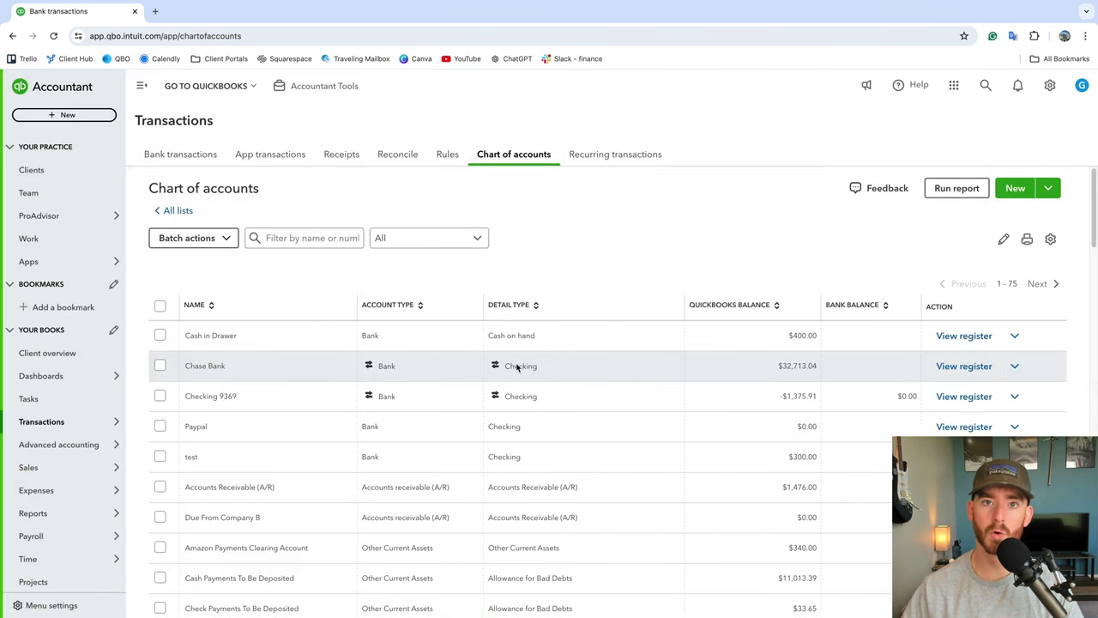
- Change the parent account of Chase Credit Card x7692 to Chase Credit Card Parent Account, save it, and check the hierarchy in the accounts list
scroll(518, 367, down, 10)
scroll(517, 367, down, 8)
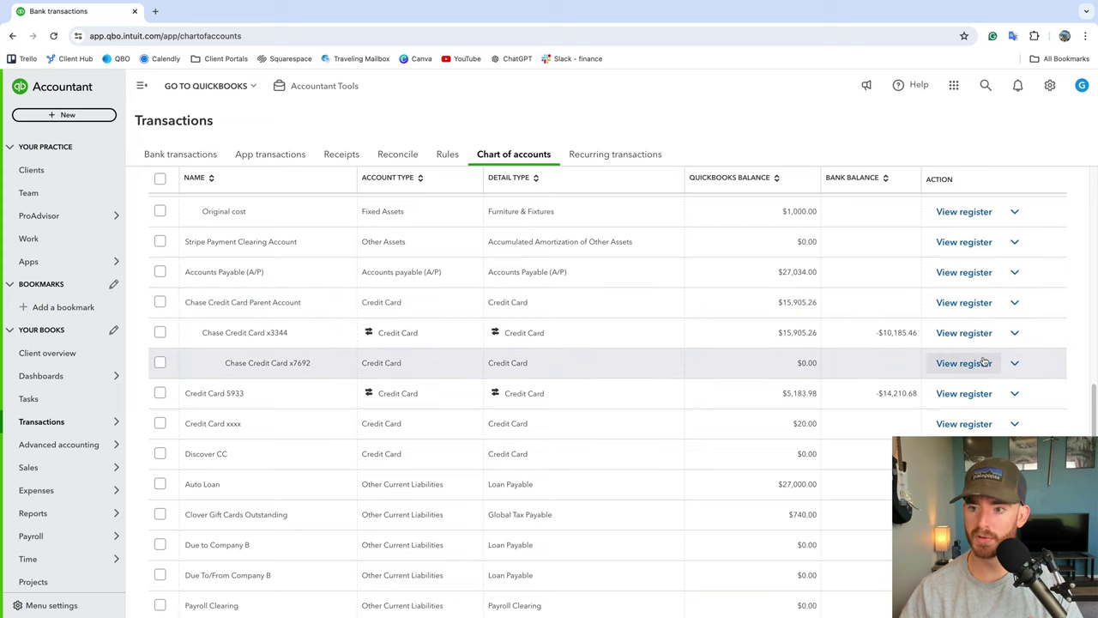
click(1013, 363)
click(962, 388)
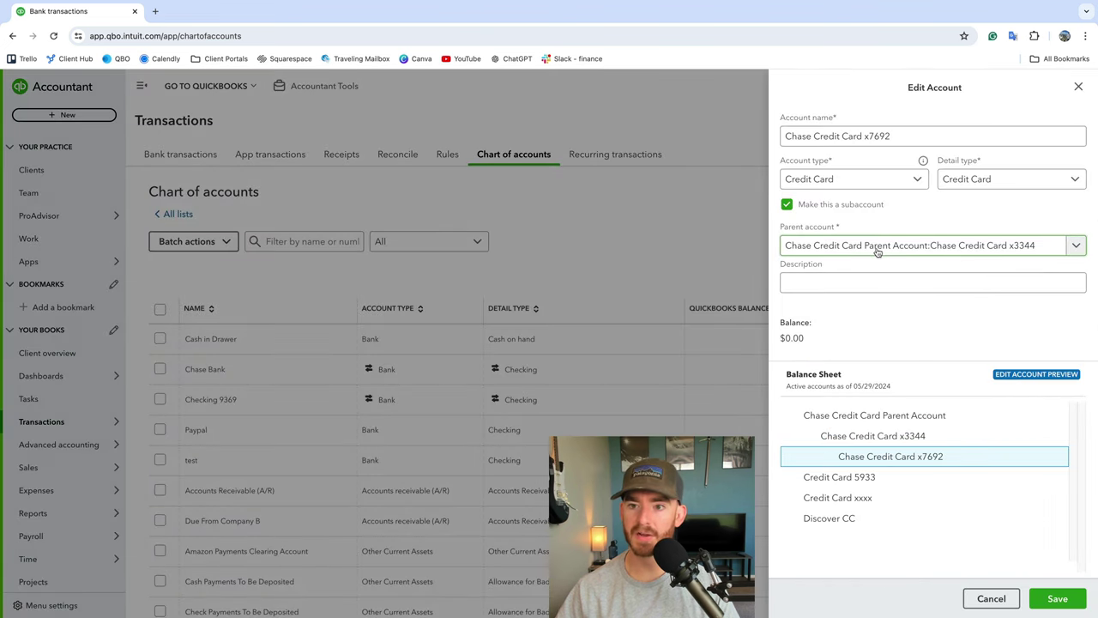
click(877, 247)
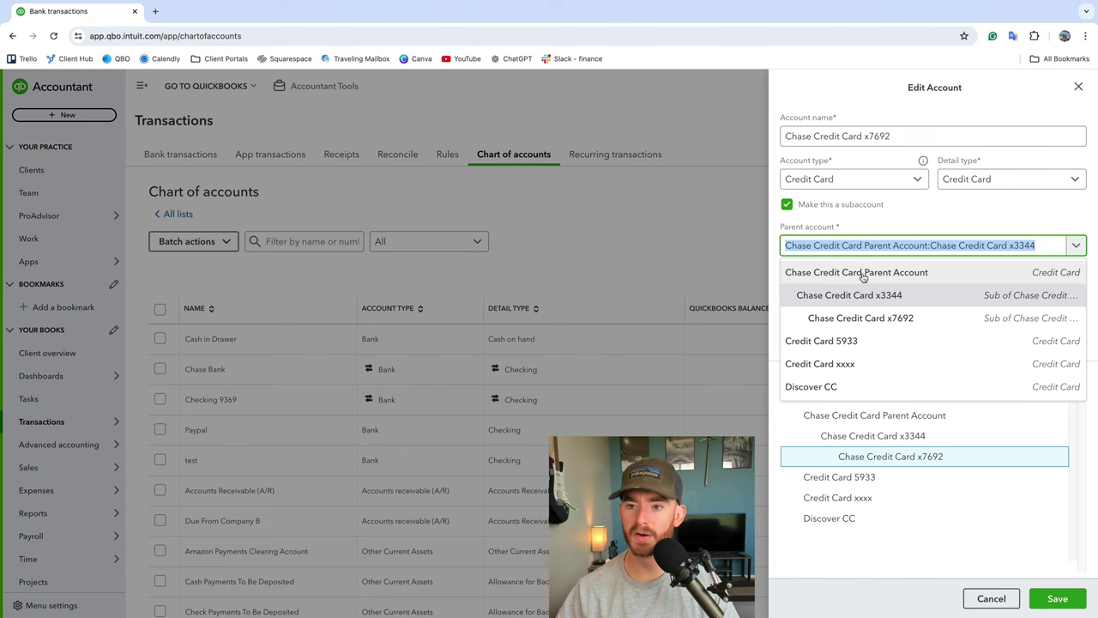
click(877, 272)
click(1055, 598)
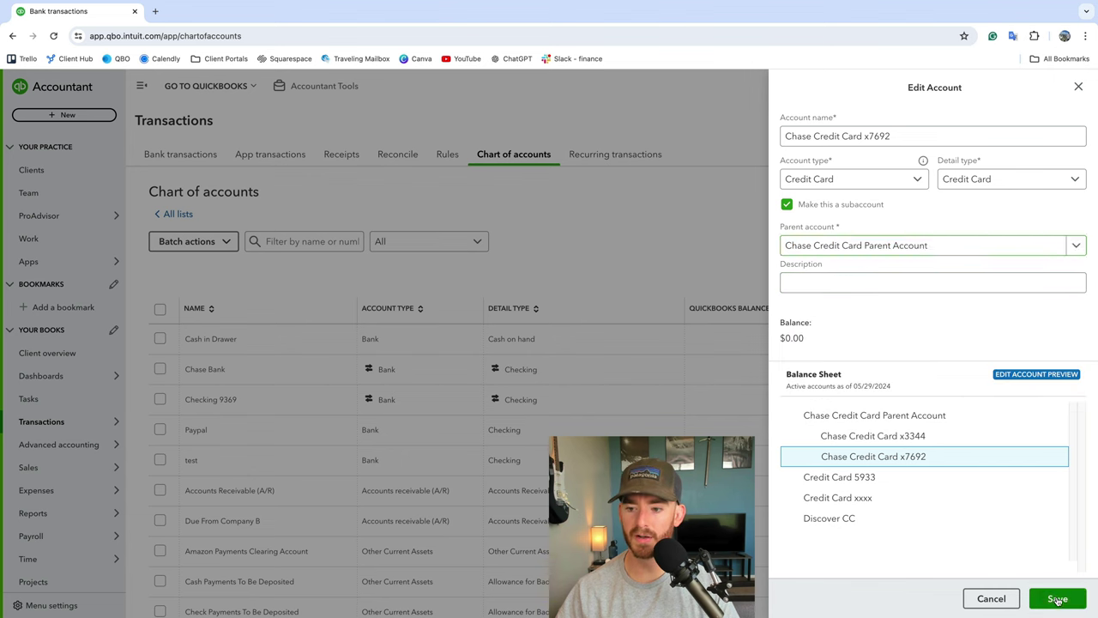
scroll(579, 362, down, 2)
scroll(580, 362, down, 10)
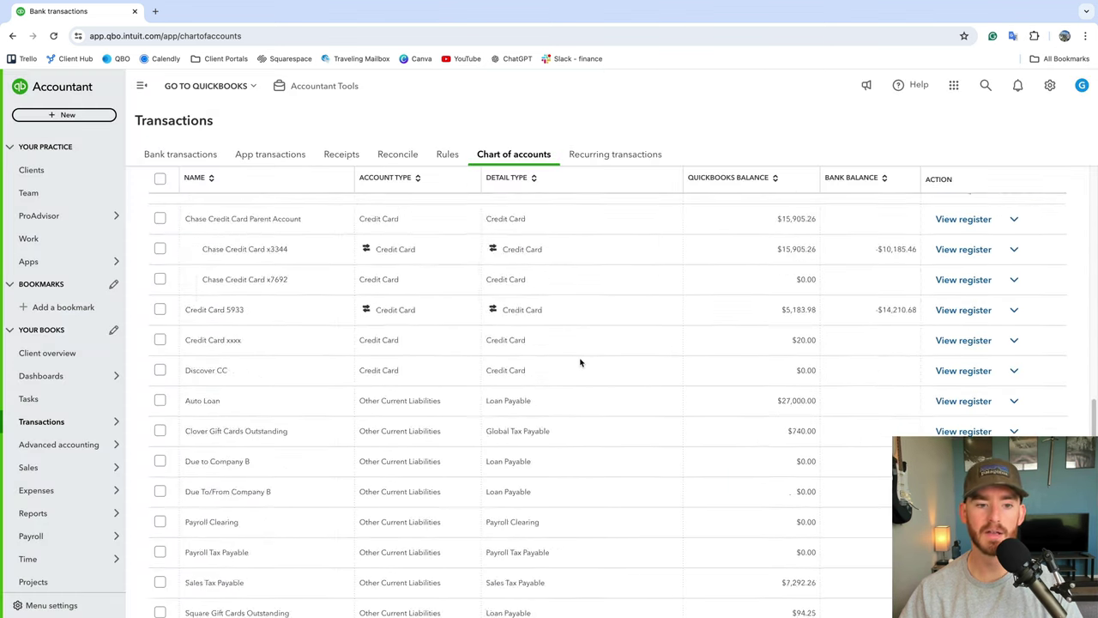
scroll(578, 362, up, 4)
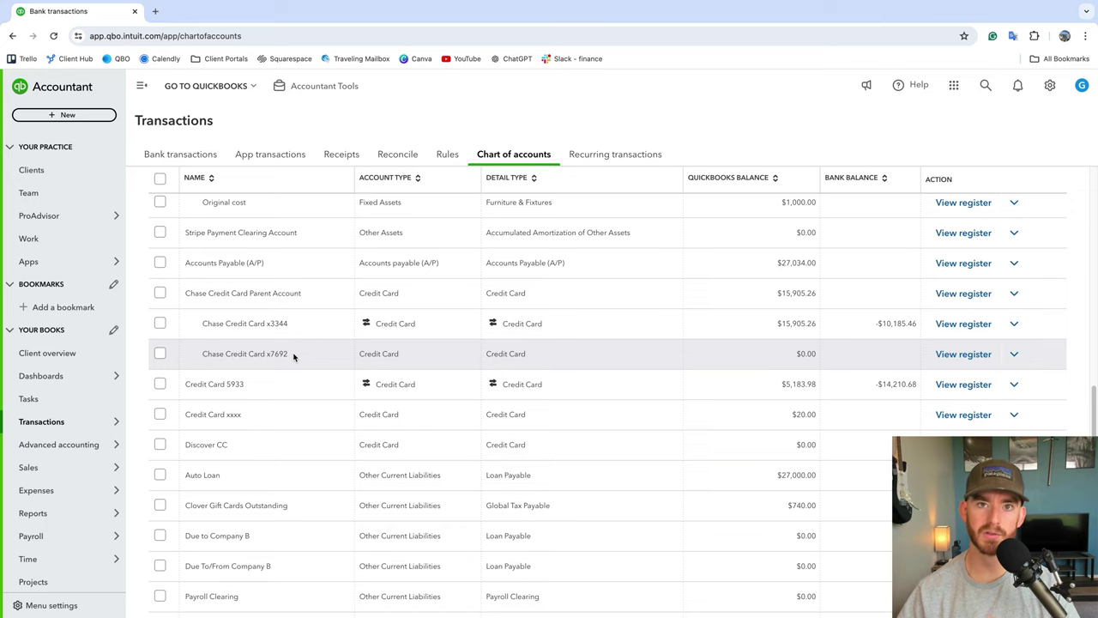
- Return to the bank transactions page, start linking an account again, search for "chas", and select Chase
mouse_move(81, 425)
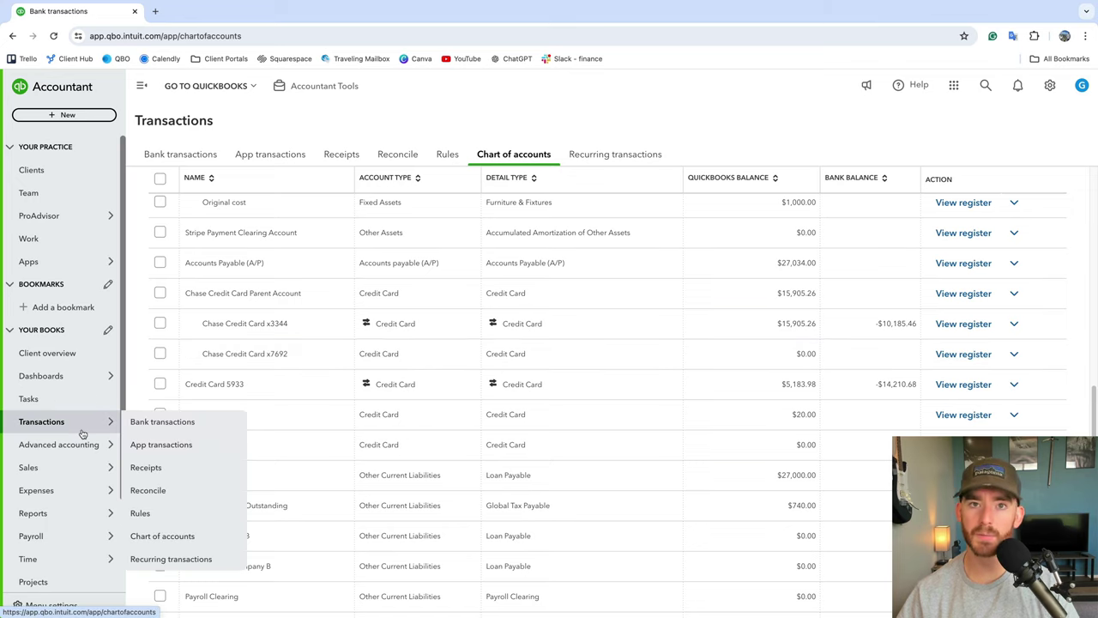
click(158, 421)
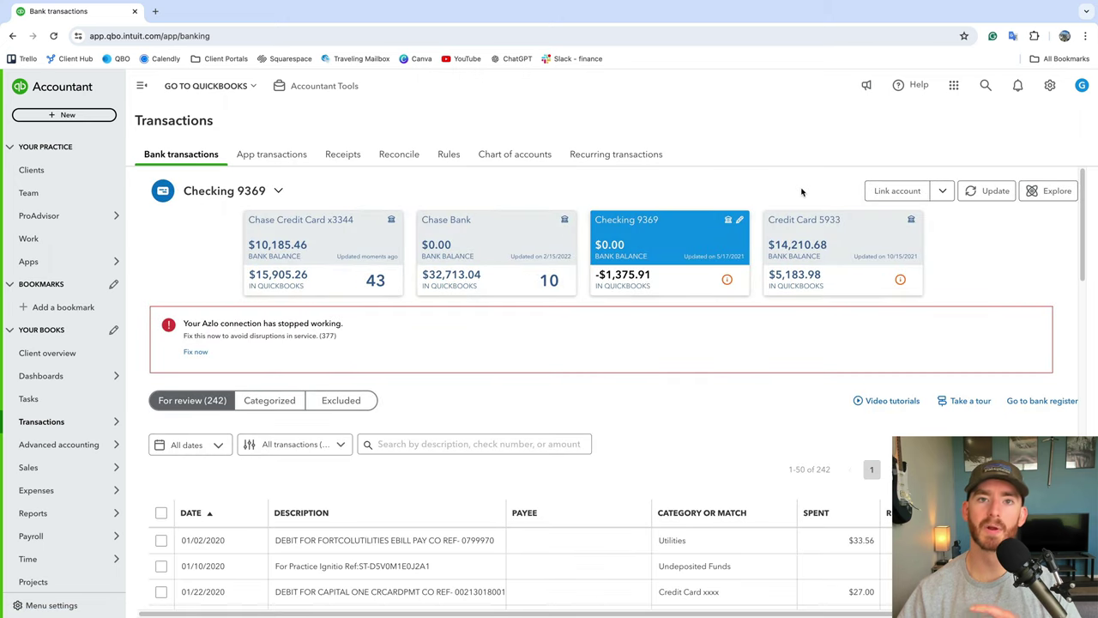
click(898, 192)
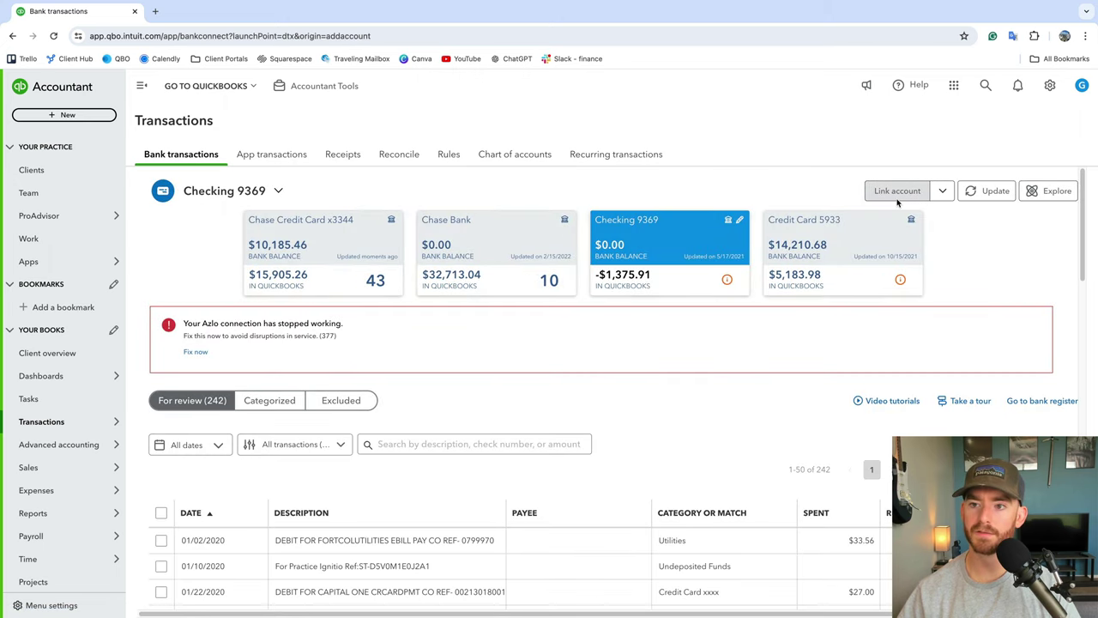
text(chas)
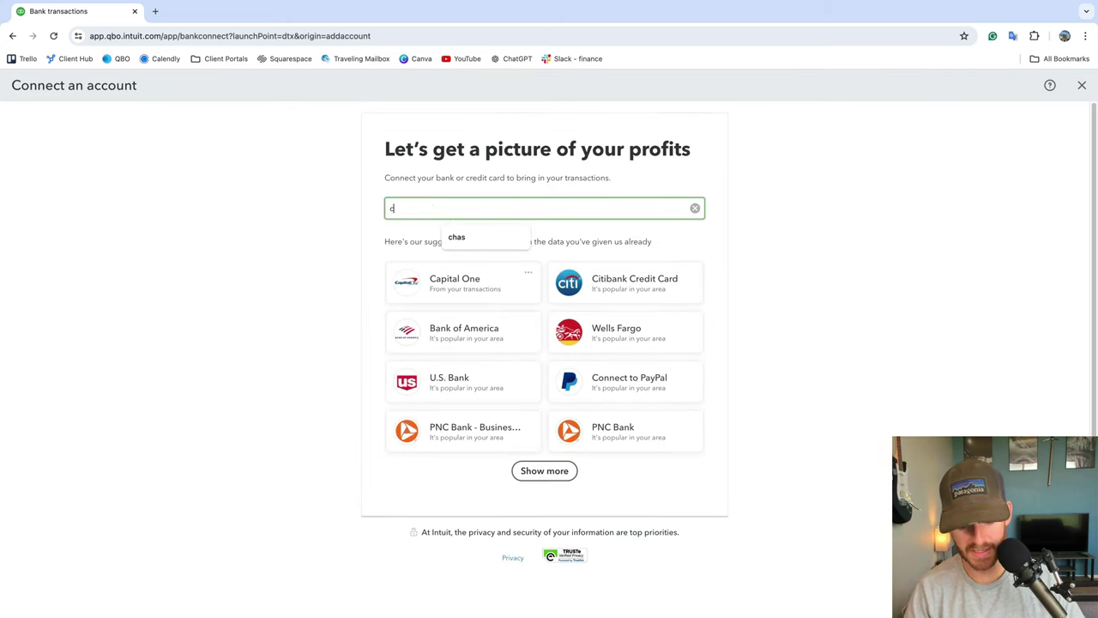
click(536, 262)
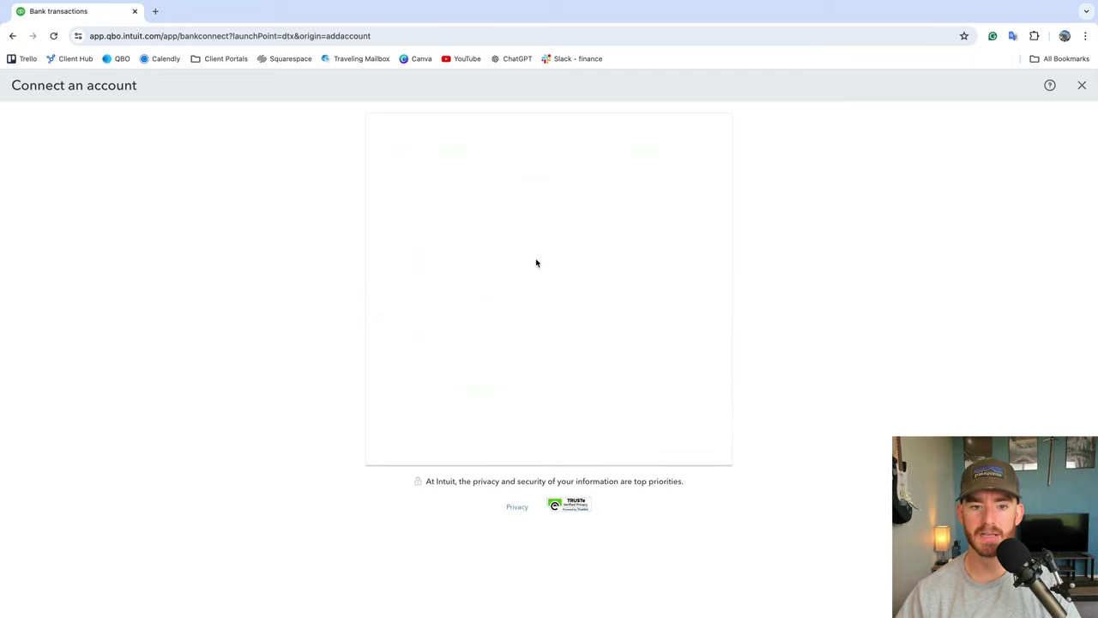
- Continue to the Chase site and proceed through its authorization for connecting with Intuit QuickBooks
click(691, 344)
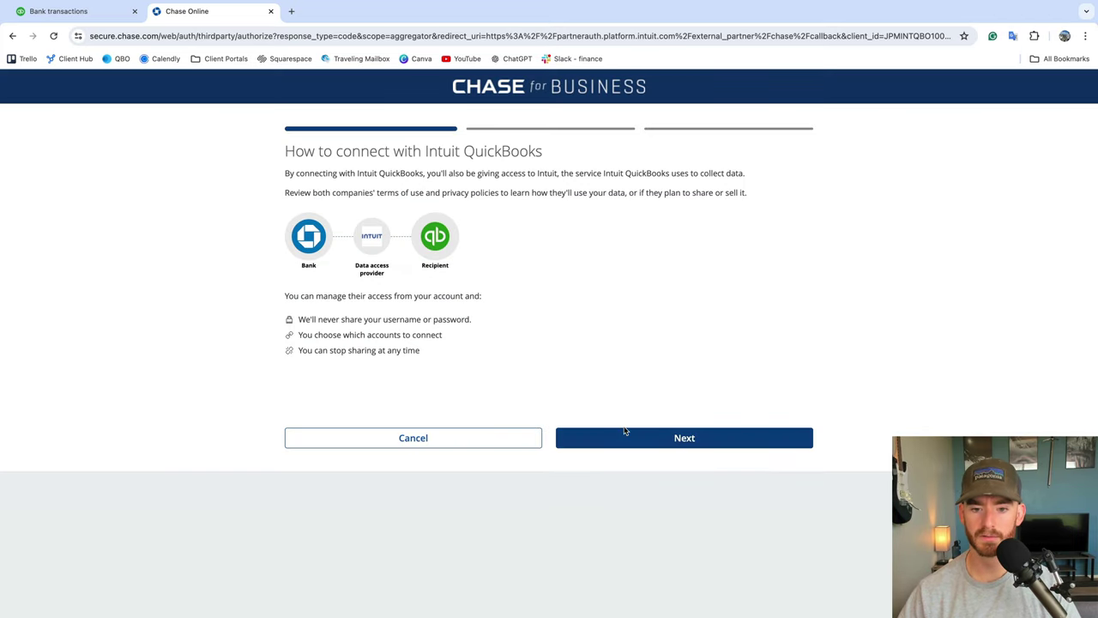
click(625, 441)
click(652, 289)
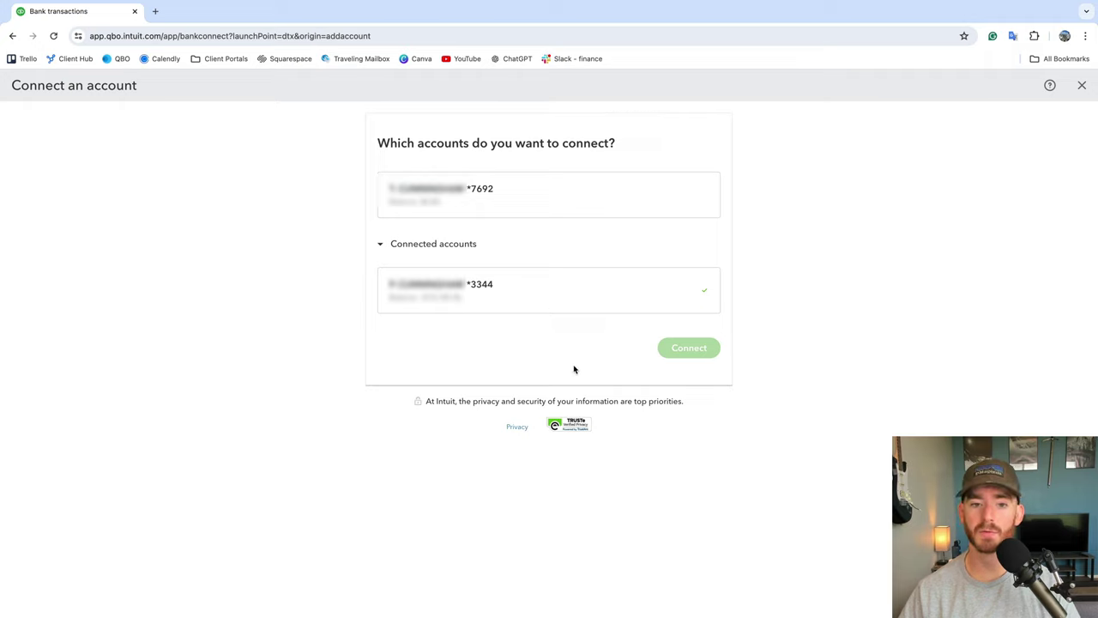
- Select the card ending in 7692 to connect and match it to the Chase Credit Card x7692 subaccount
click(583, 199)
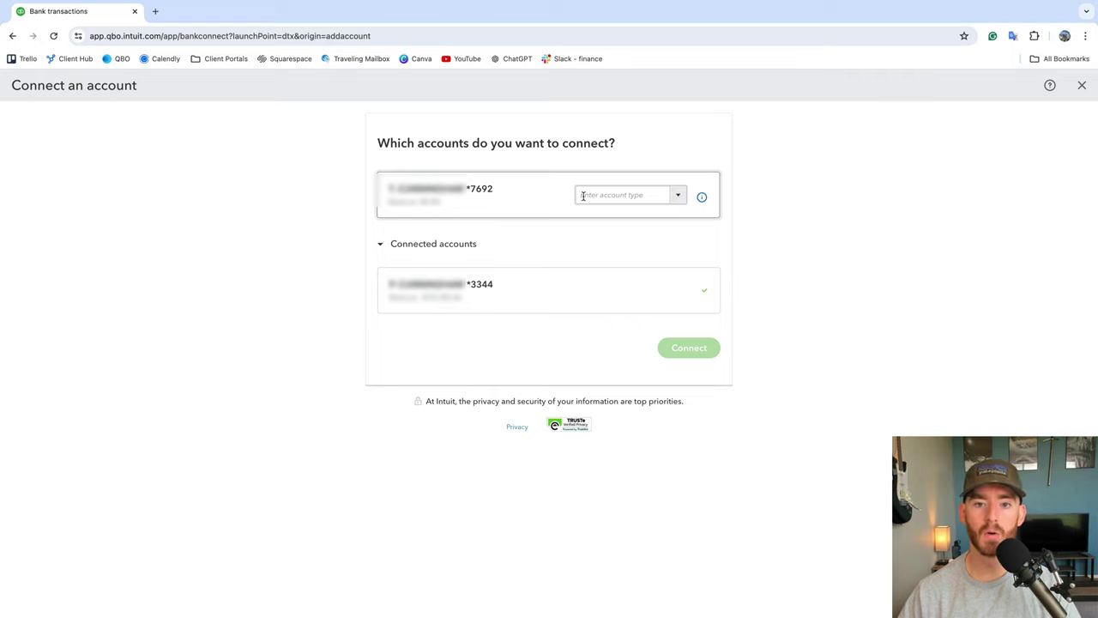
click(678, 194)
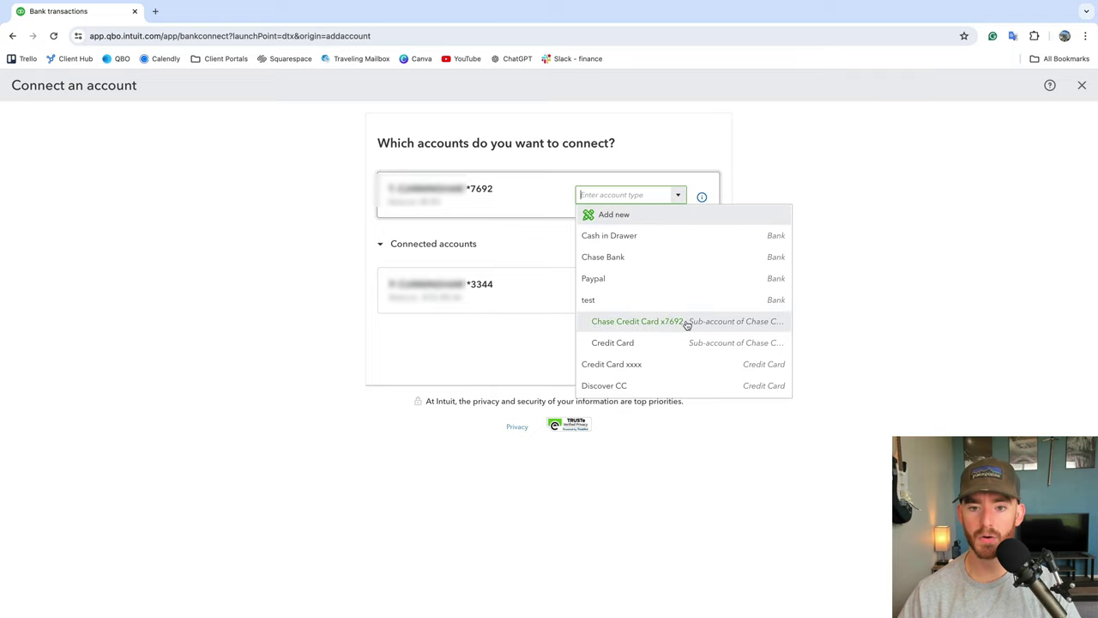
click(688, 322)
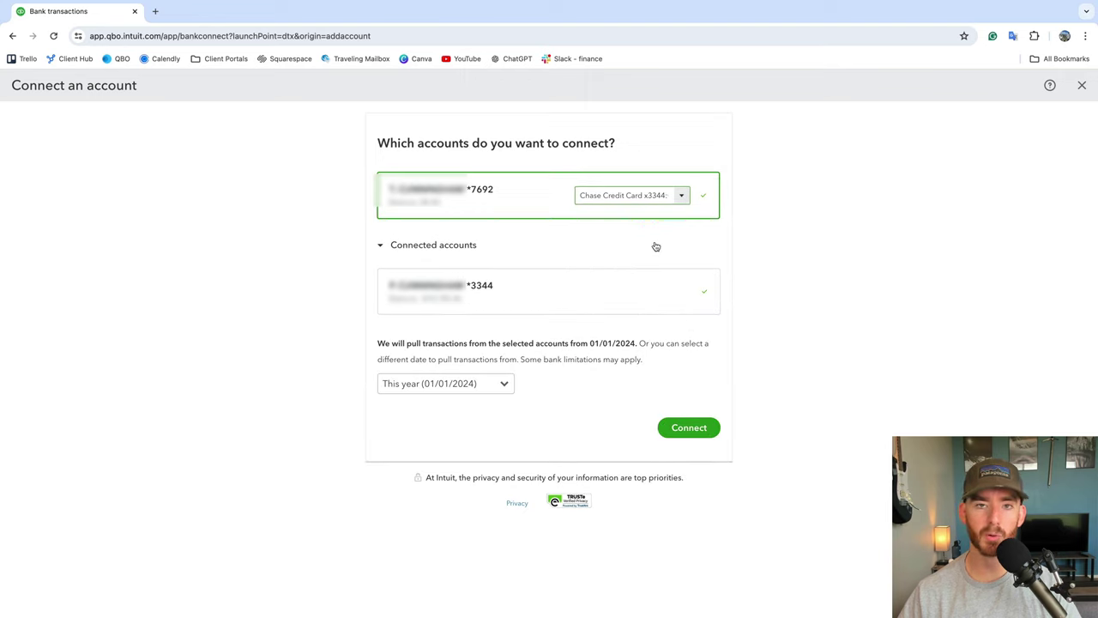
- Keep the transaction pull range at This year (01/01/2024), connect the selected card, and finish the linking
click(506, 385)
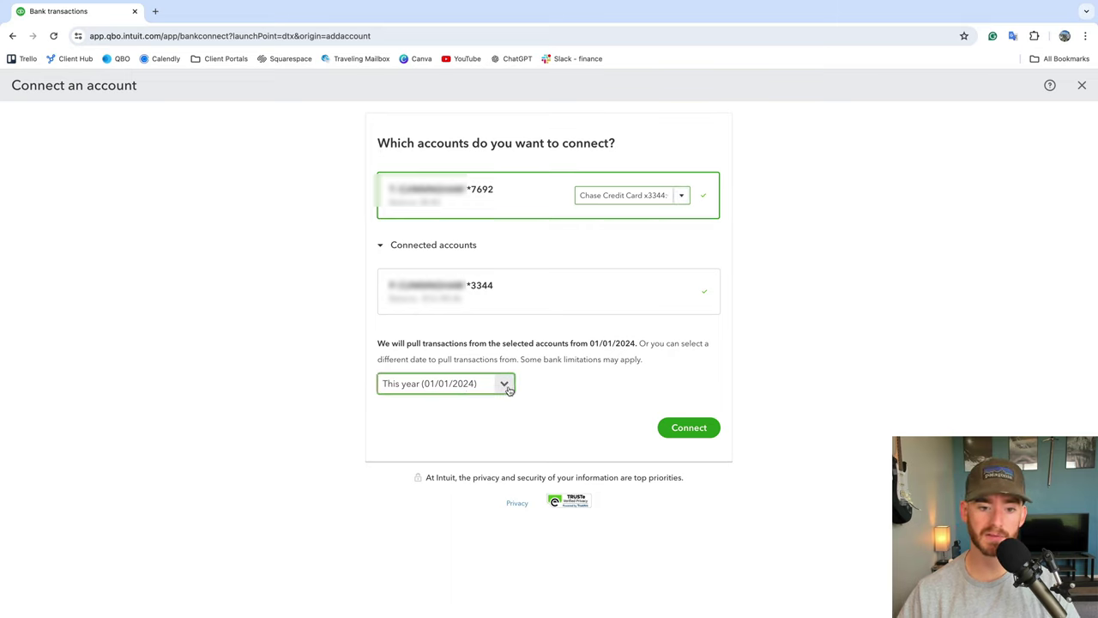
click(595, 401)
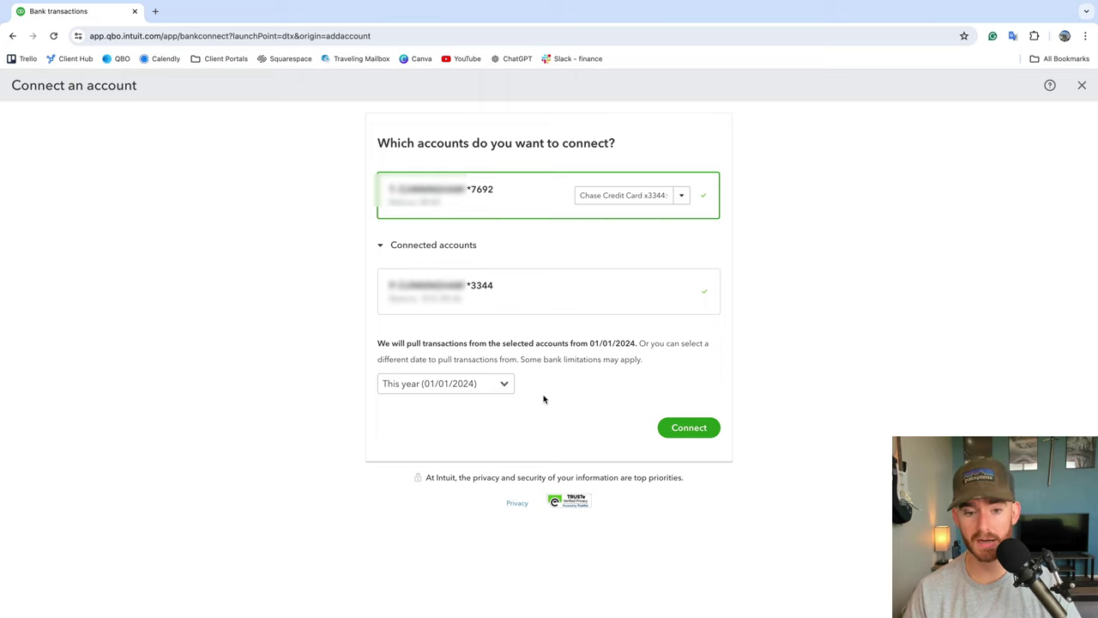
click(673, 429)
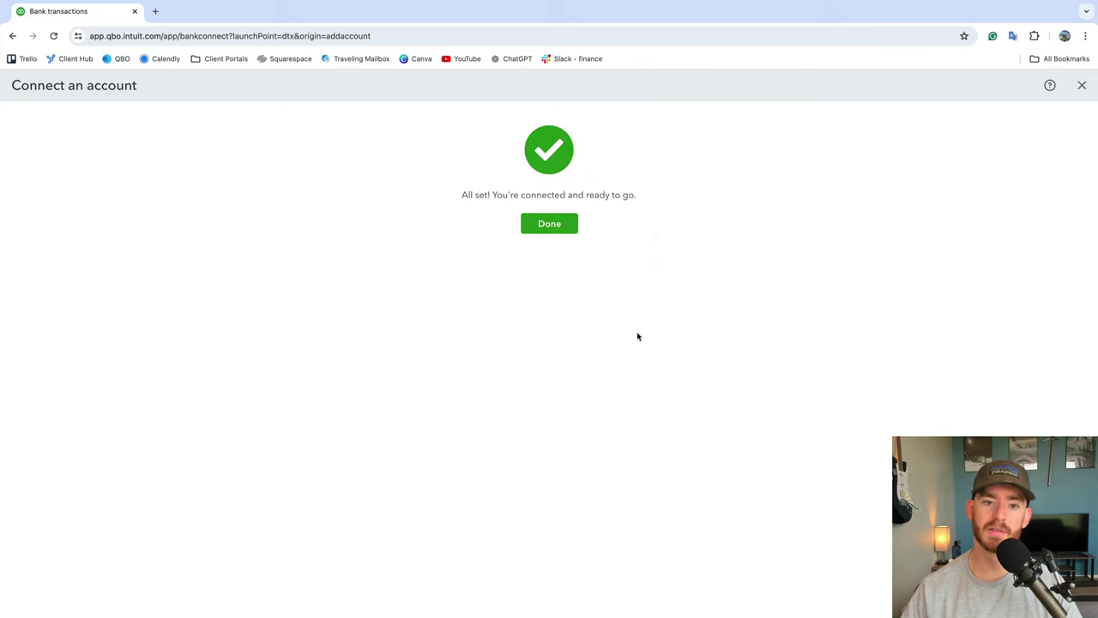
click(532, 226)
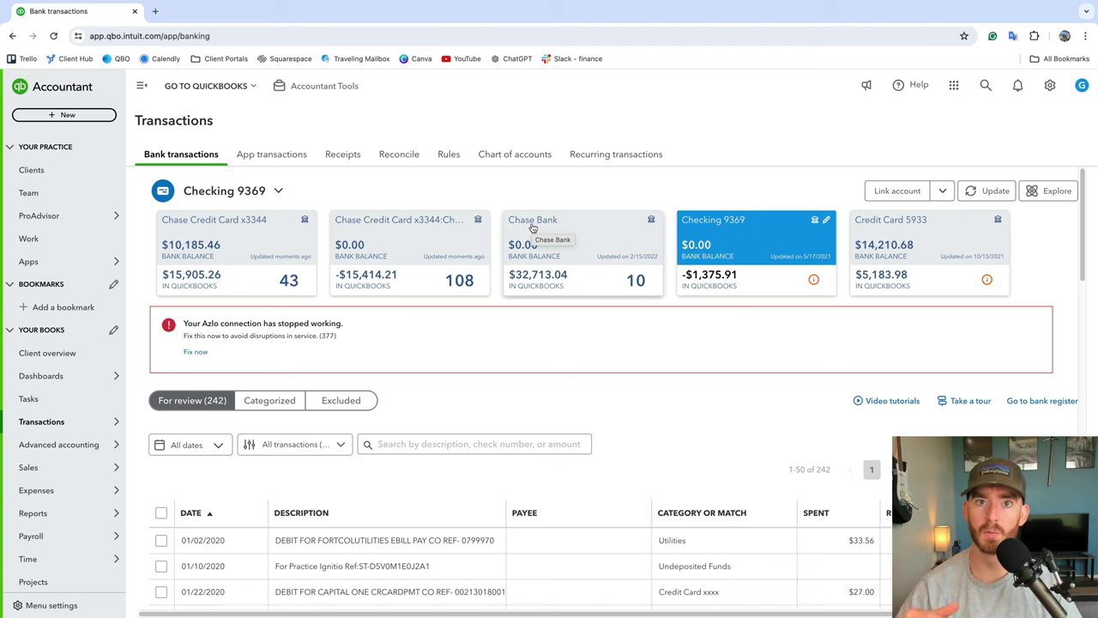
- Check the bank feed transactions of Chase Credit Card x3344 and of its neighbouring Chase subaccount x7692
click(431, 247)
click(263, 272)
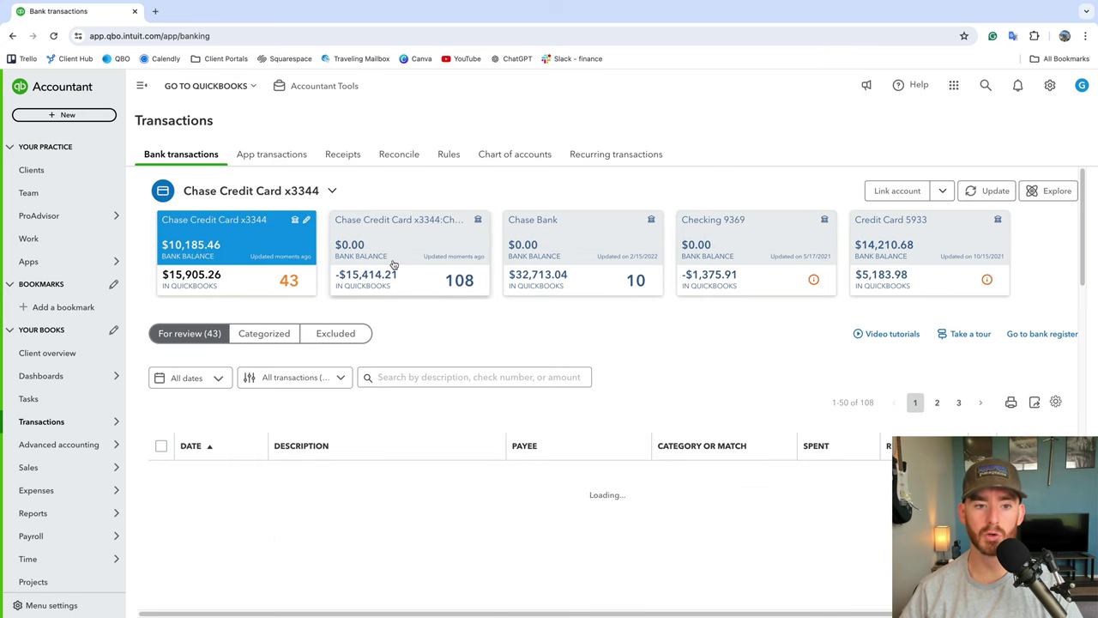
click(382, 268)
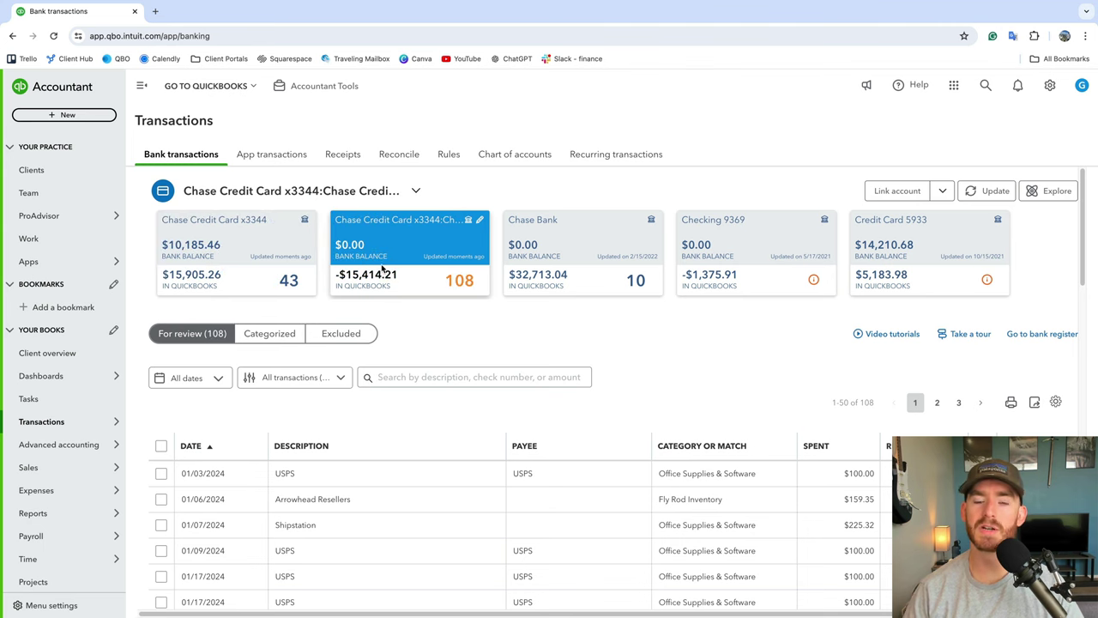
- Go to the reconciliation page and choose Chase Credit Card Parent Account as the account to reconcile
mouse_move(103, 421)
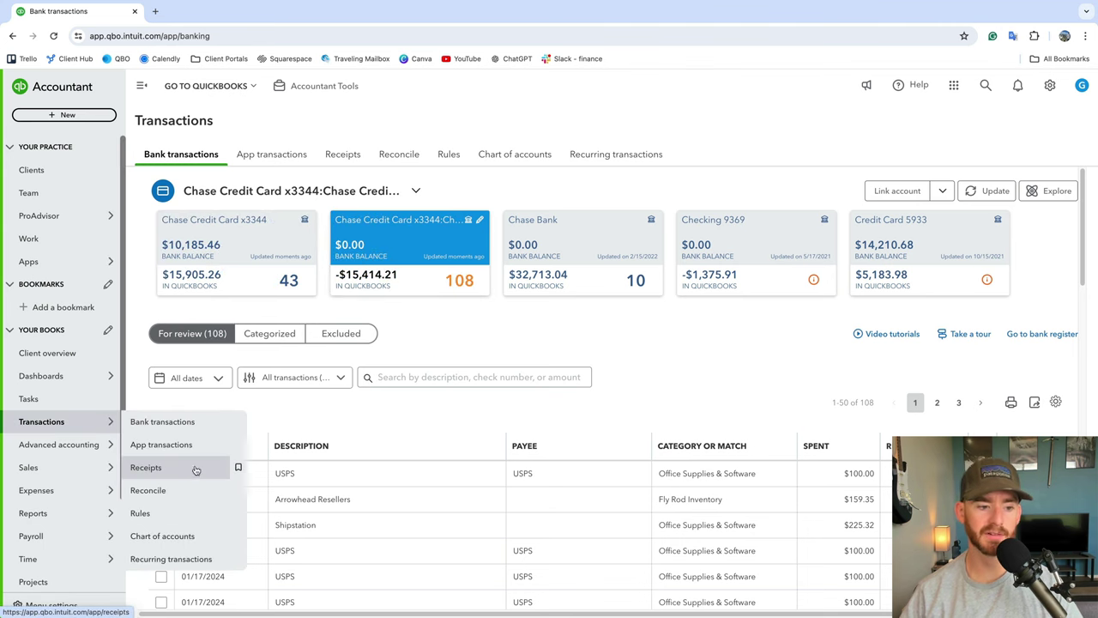
click(148, 489)
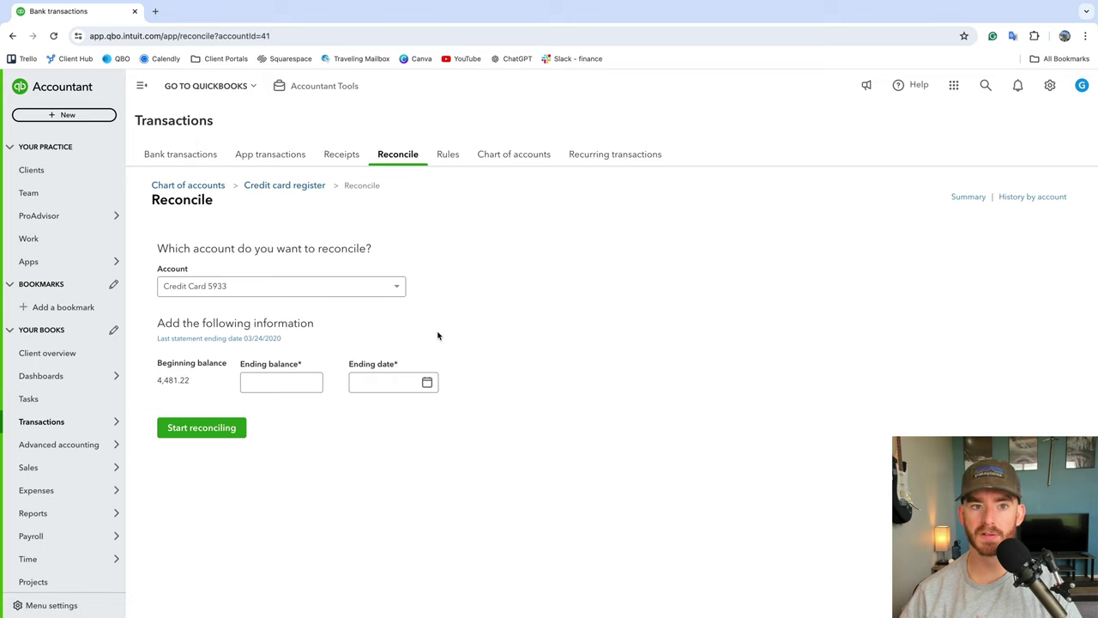
click(377, 287)
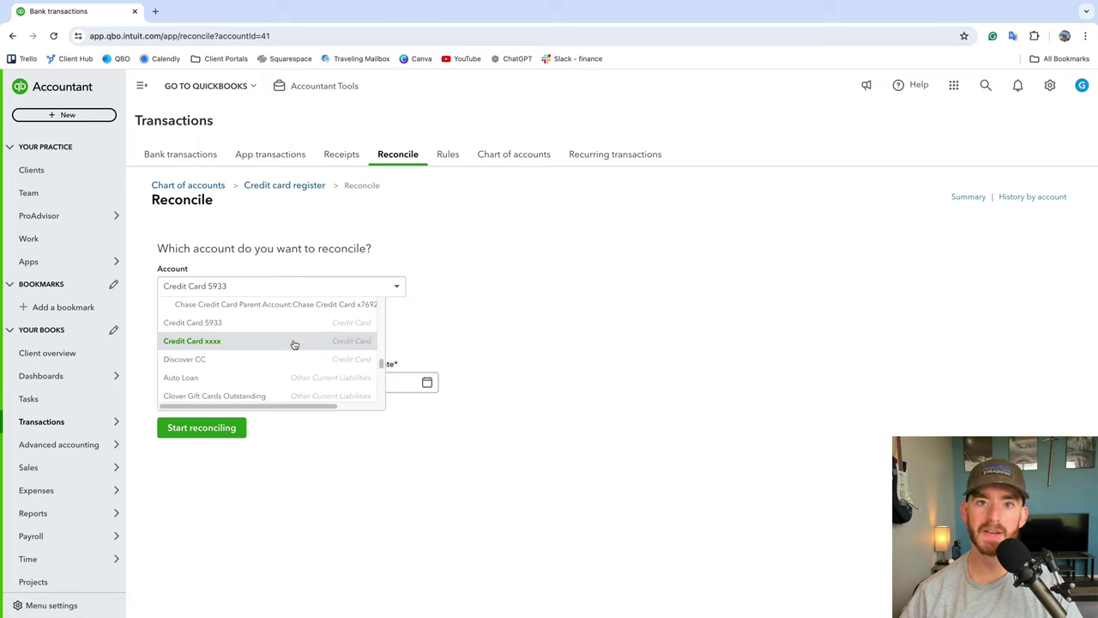
scroll(292, 343, up, 3)
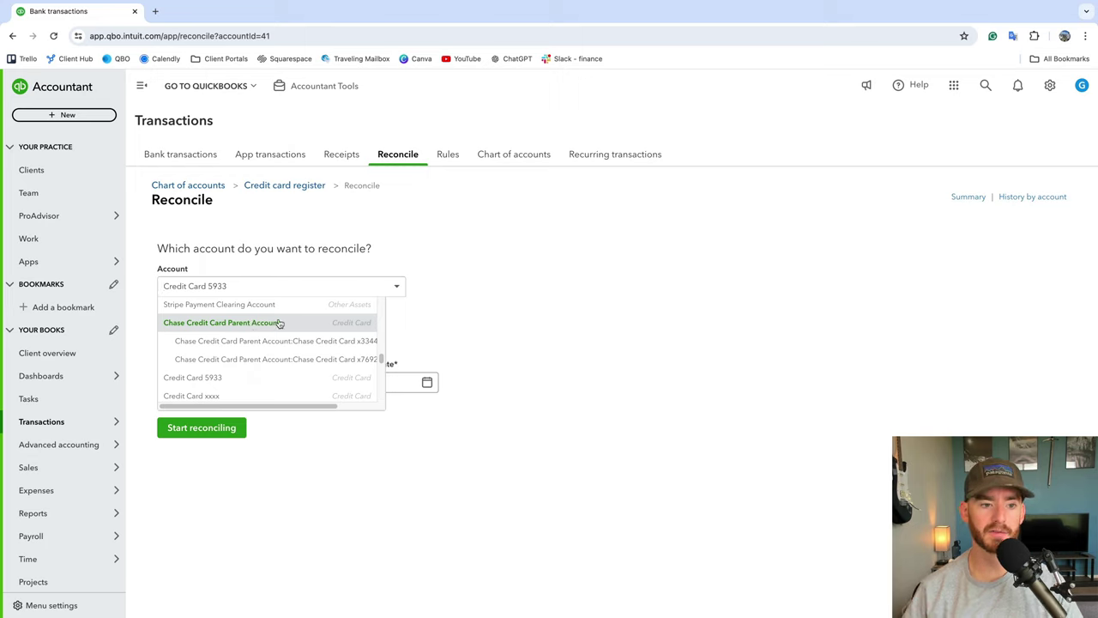
click(279, 323)
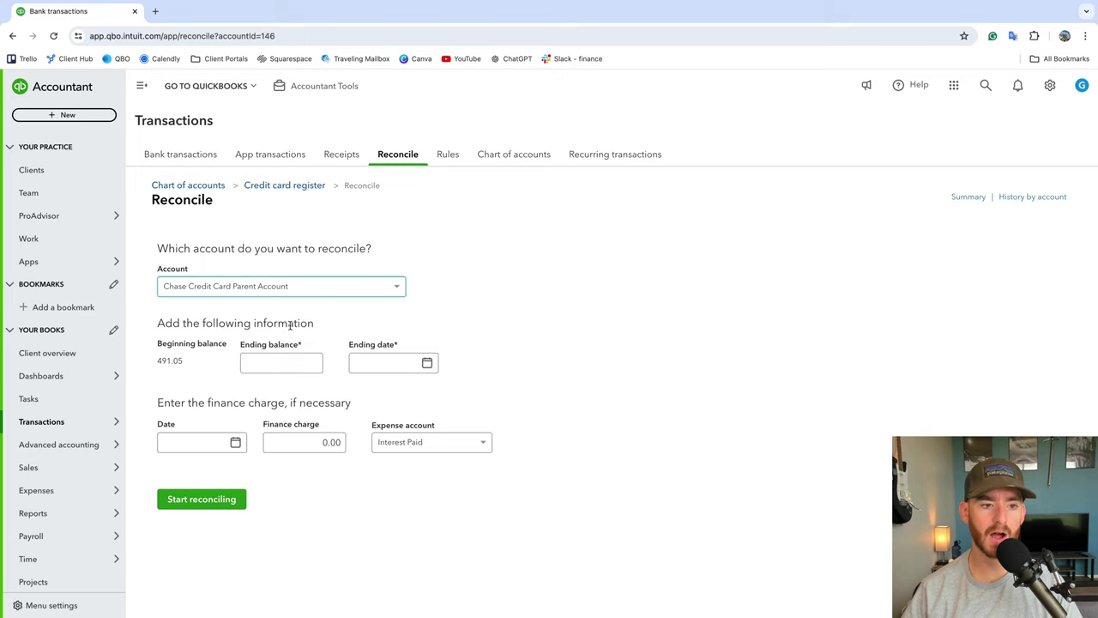